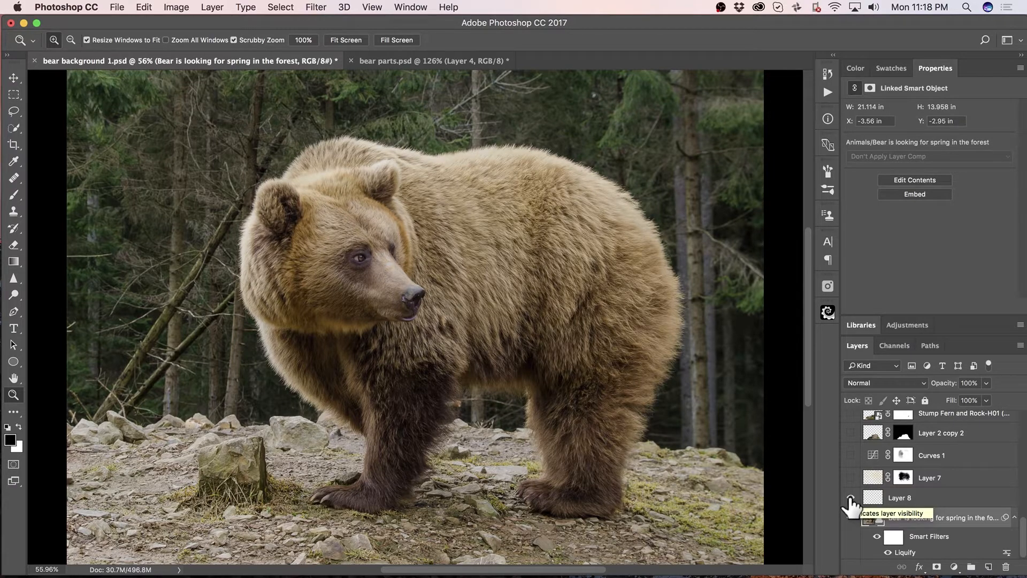
# Show Layer 8 and the Stump Fern and Rock layer, and check the Camping objects in the PixelSquid library.
pyautogui.click(851, 497)
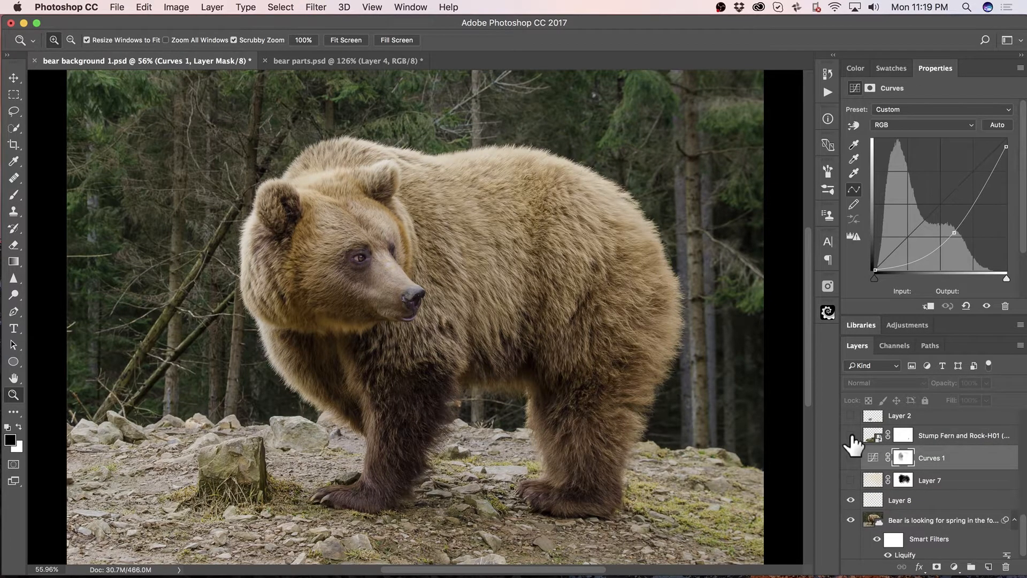
pyautogui.click(851, 436)
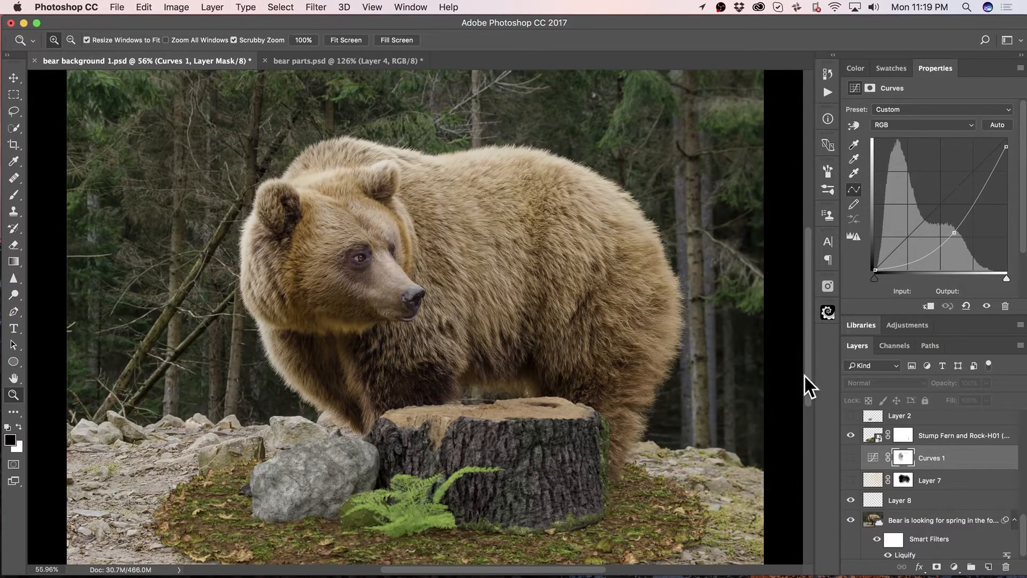
pyautogui.click(827, 312)
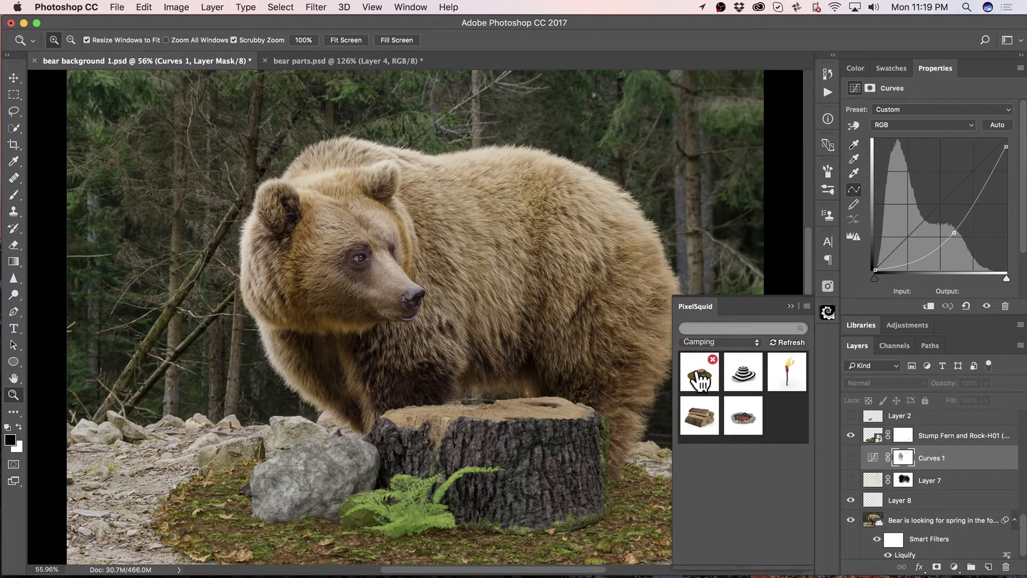
pyautogui.click(791, 306)
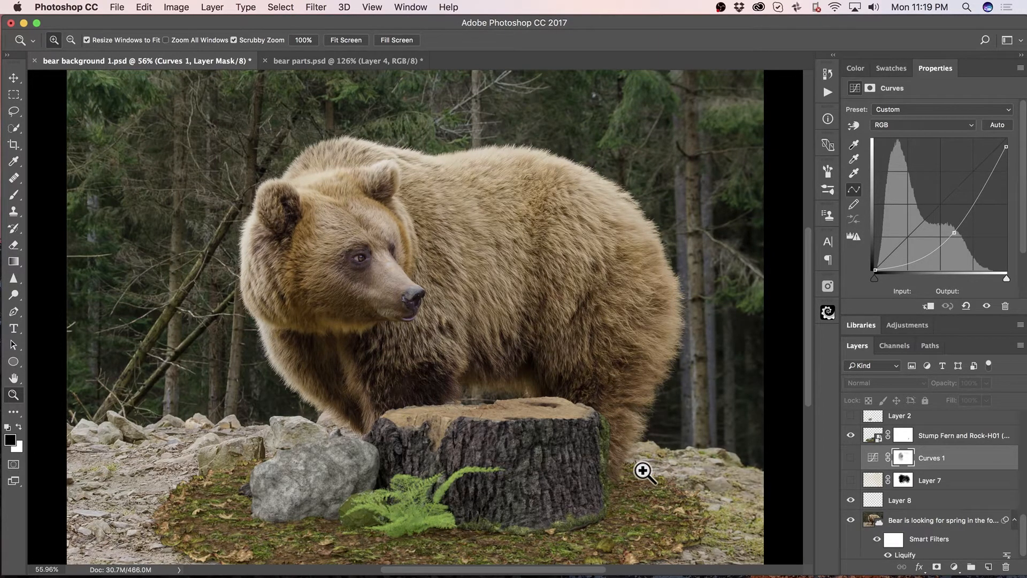
# Show Layer 1 copy, the masked boy with the toy dog on the stump, comparing the scene with and without it.
pyautogui.scroll(3, 904, 444)
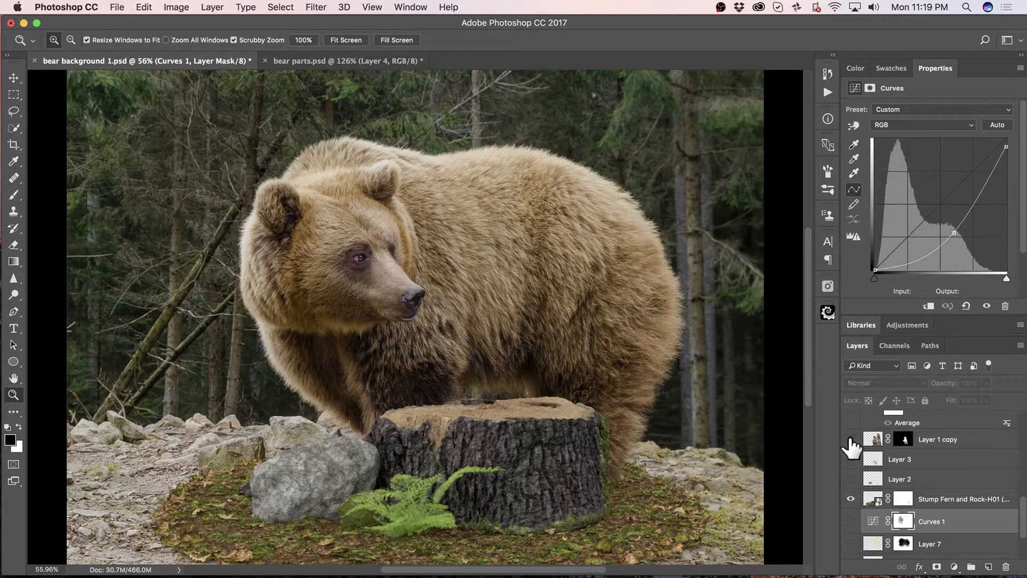
pyautogui.click(851, 440)
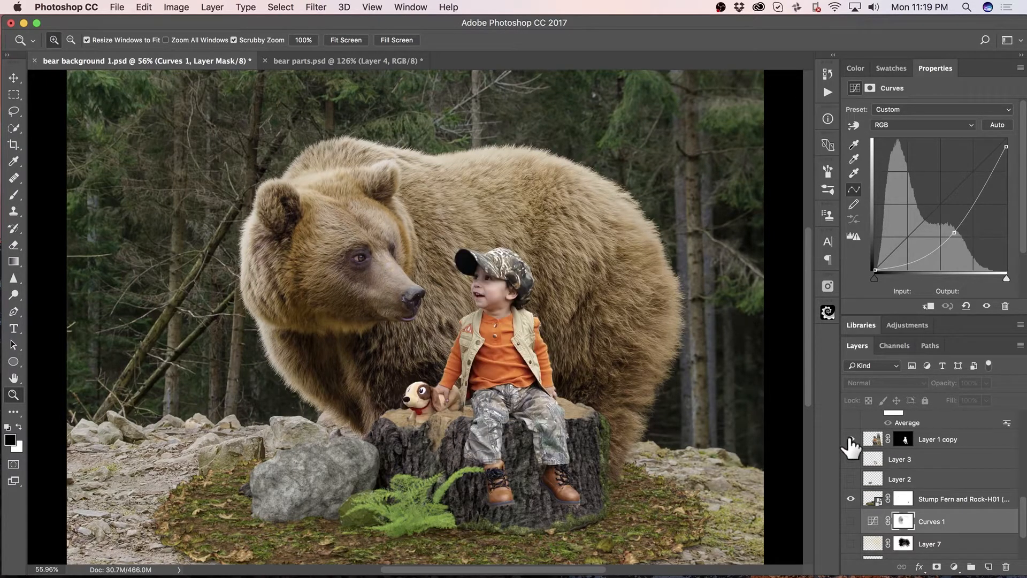
pyautogui.click(851, 439)
pyautogui.click(851, 440)
# Examine the layer stack between the bear background layer and the adjustment layers above Group 1.
pyautogui.scroll(3, 947, 466)
pyautogui.scroll(1, 958, 465)
pyautogui.scroll(-4, 958, 466)
pyautogui.scroll(5, 958, 466)
pyautogui.scroll(6, 957, 466)
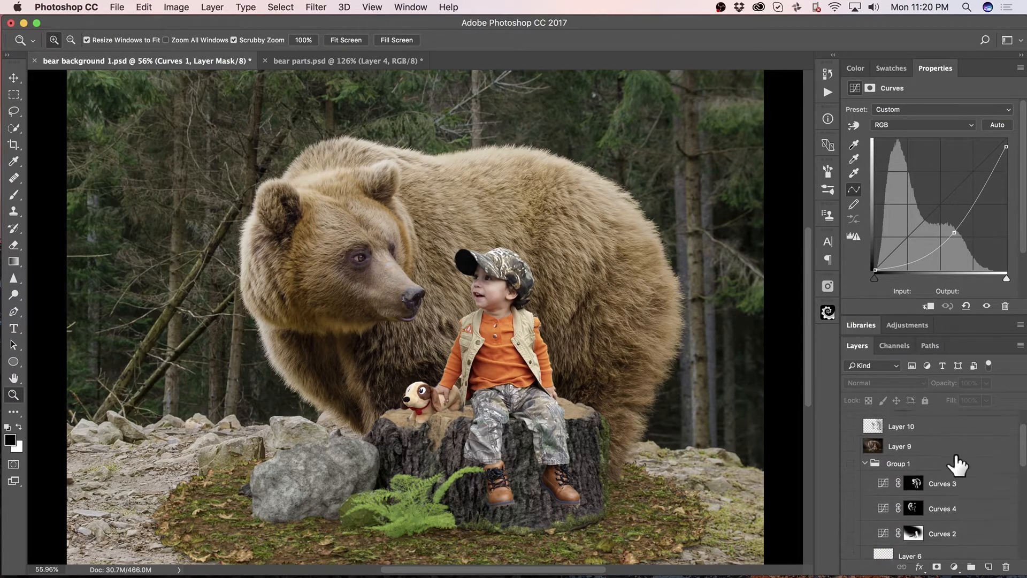
pyautogui.scroll(-1, 957, 465)
pyautogui.scroll(3, 958, 465)
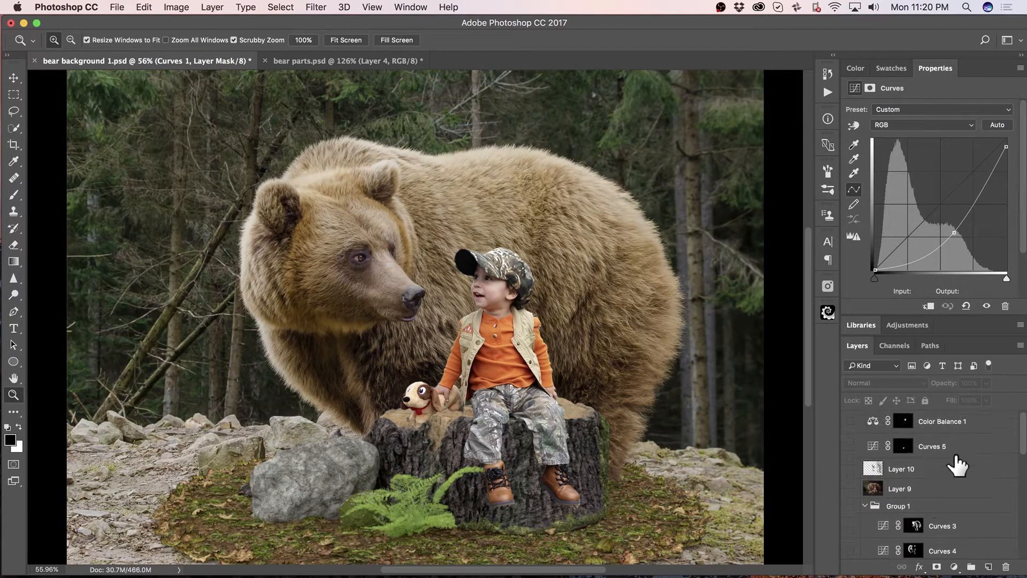
pyautogui.scroll(-10, 957, 466)
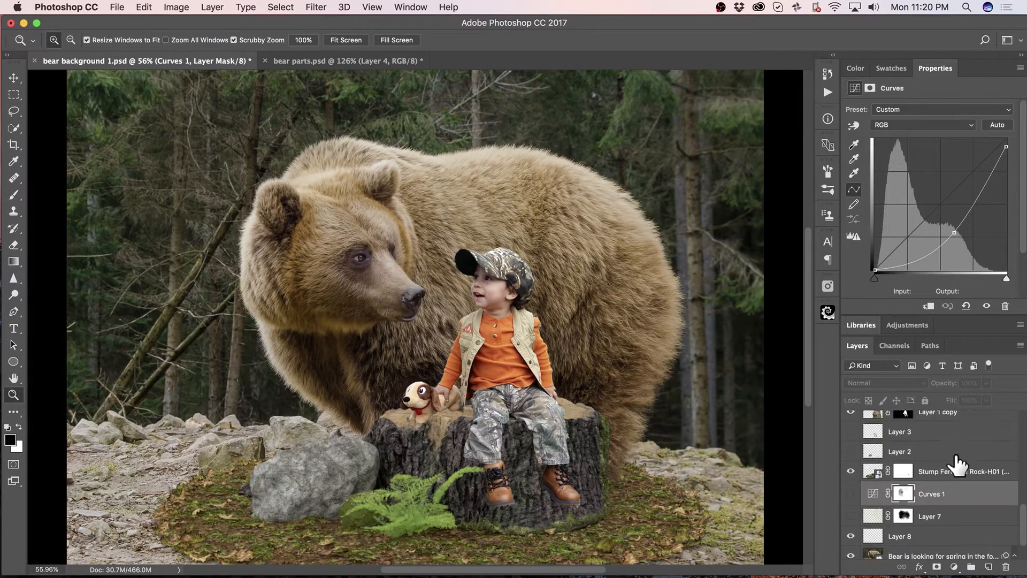
pyautogui.scroll(5, 957, 467)
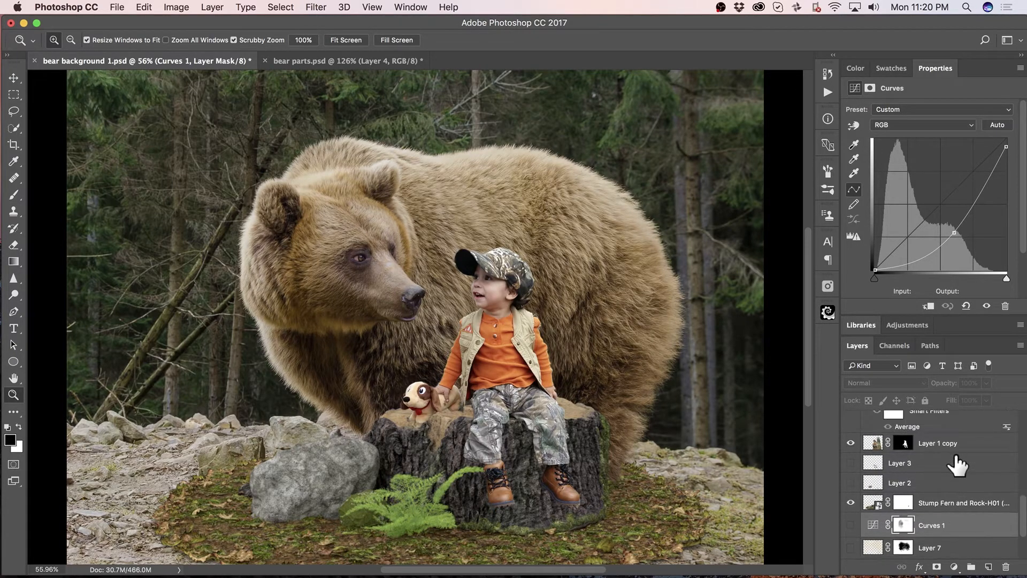
pyautogui.scroll(2, 957, 464)
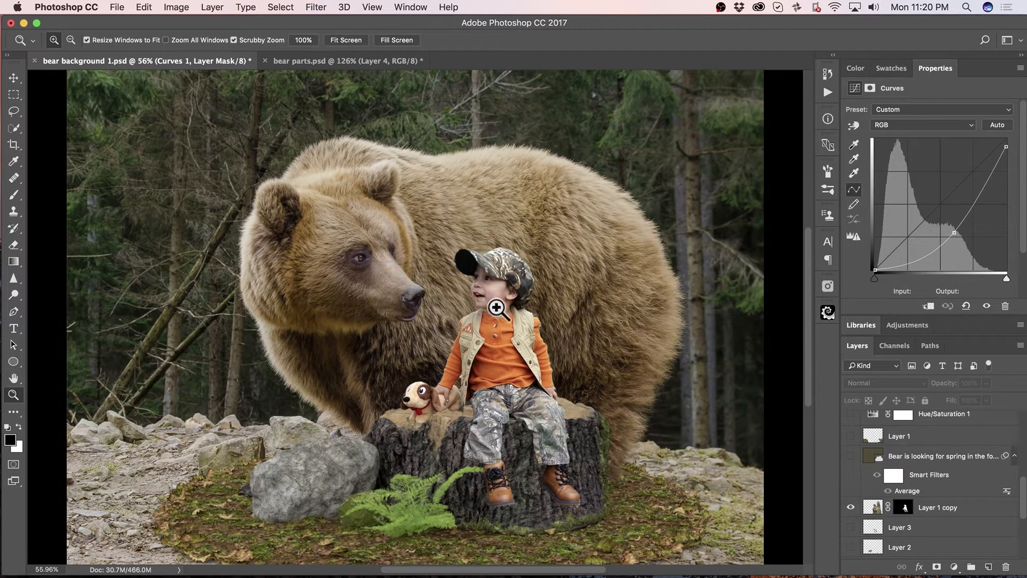
# Duplicate the original bear background smart object at the base of the layer stack.
pyautogui.click(905, 465)
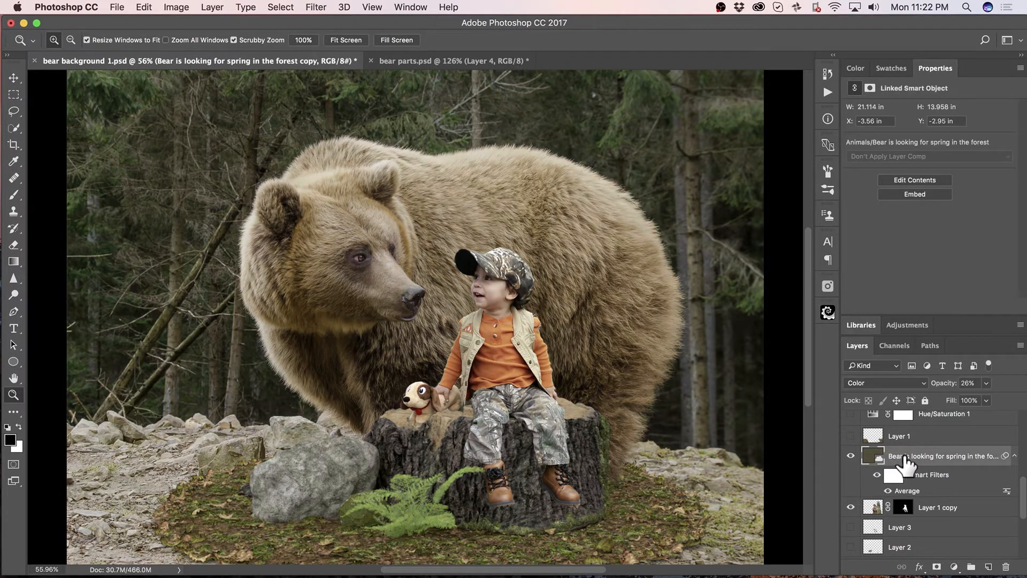
pyautogui.scroll(-5, 968, 531)
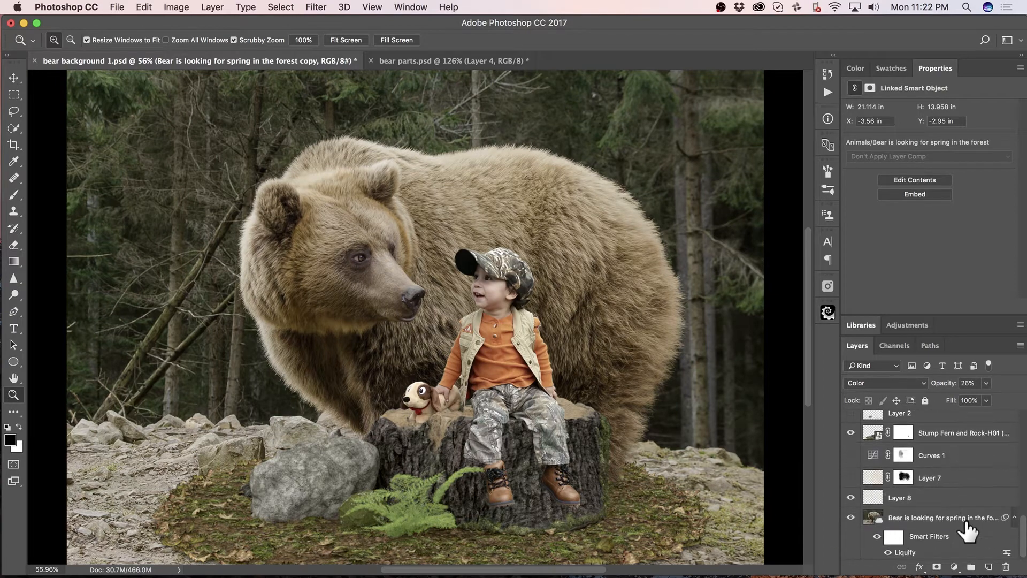
pyautogui.click(927, 517)
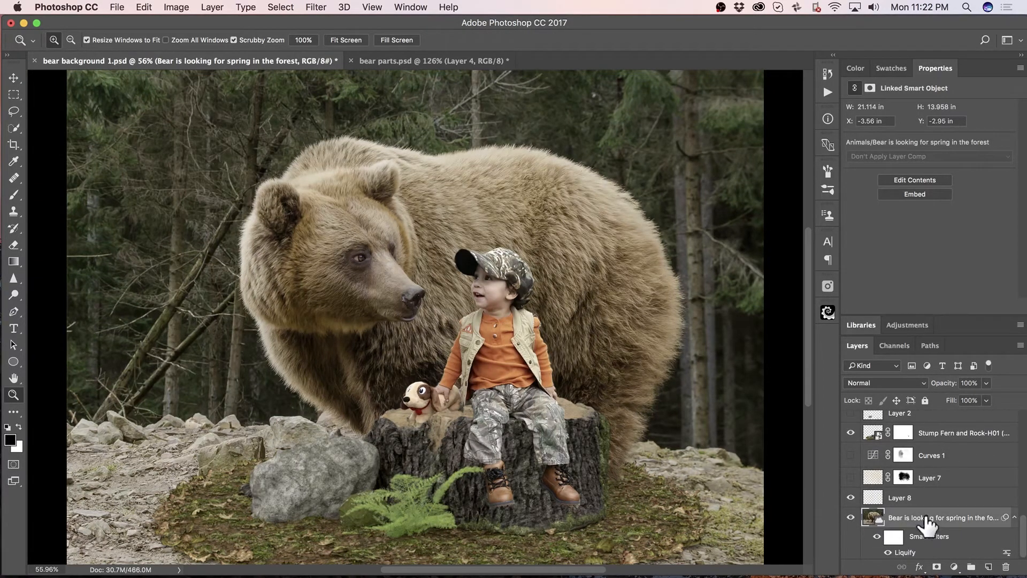
pyautogui.press('super+j')
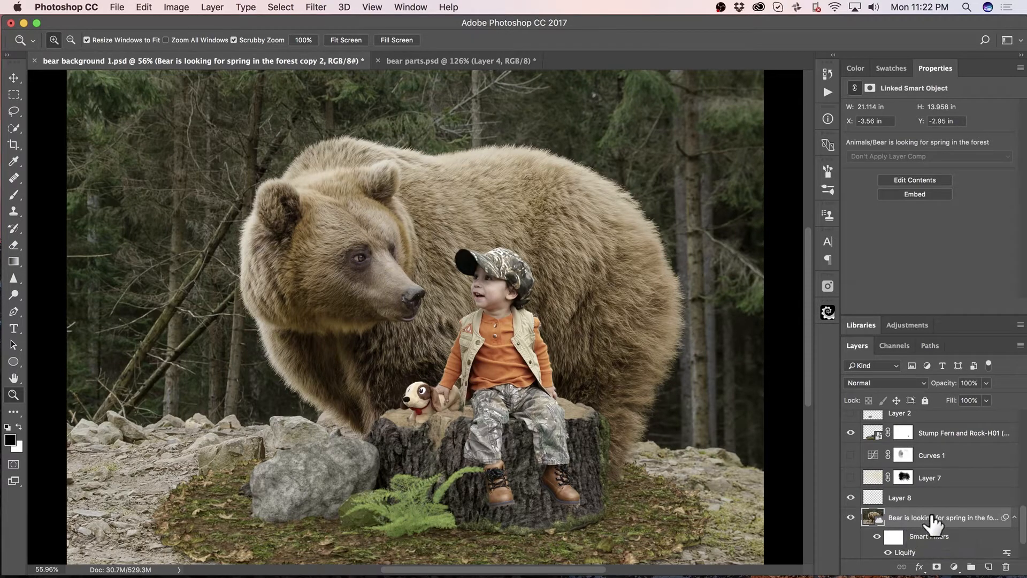
pyautogui.scroll(-3, 933, 519)
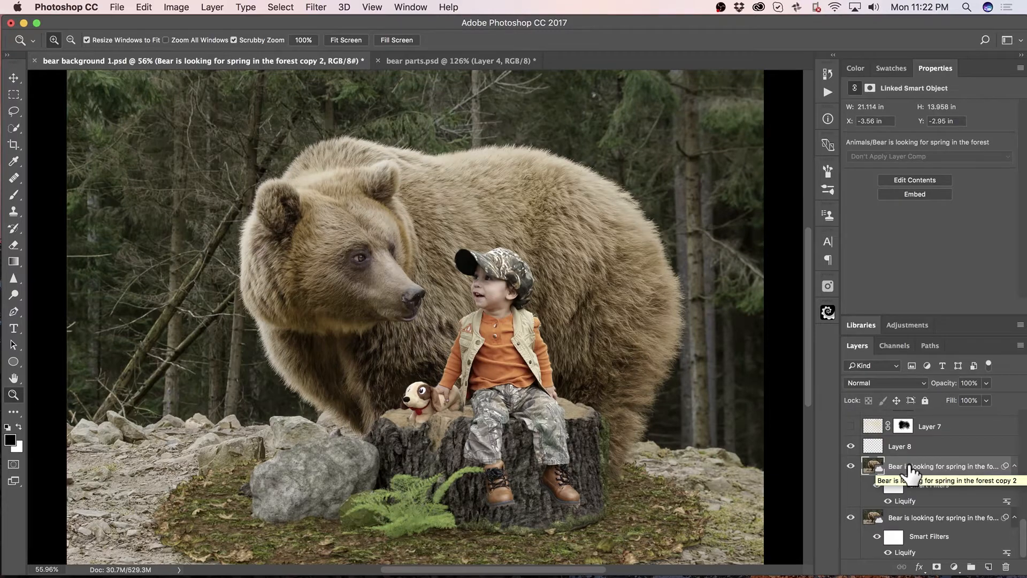
# Apply the Average blur filter to the duplicated bear layer and move it directly beneath Layer 1 in the stack.
pyautogui.click(318, 7)
pyautogui.moveTo(370, 158)
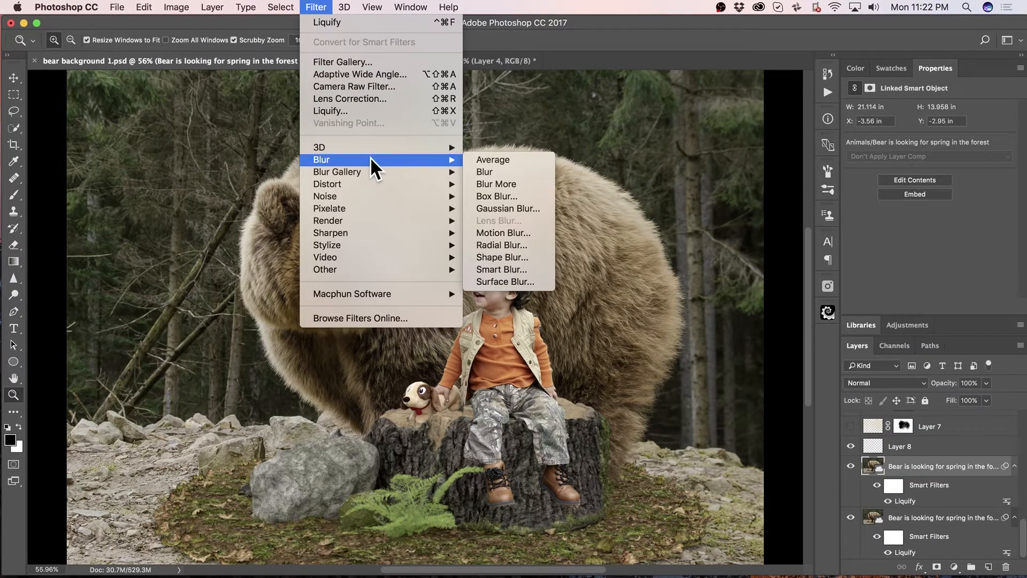
pyautogui.click(509, 159)
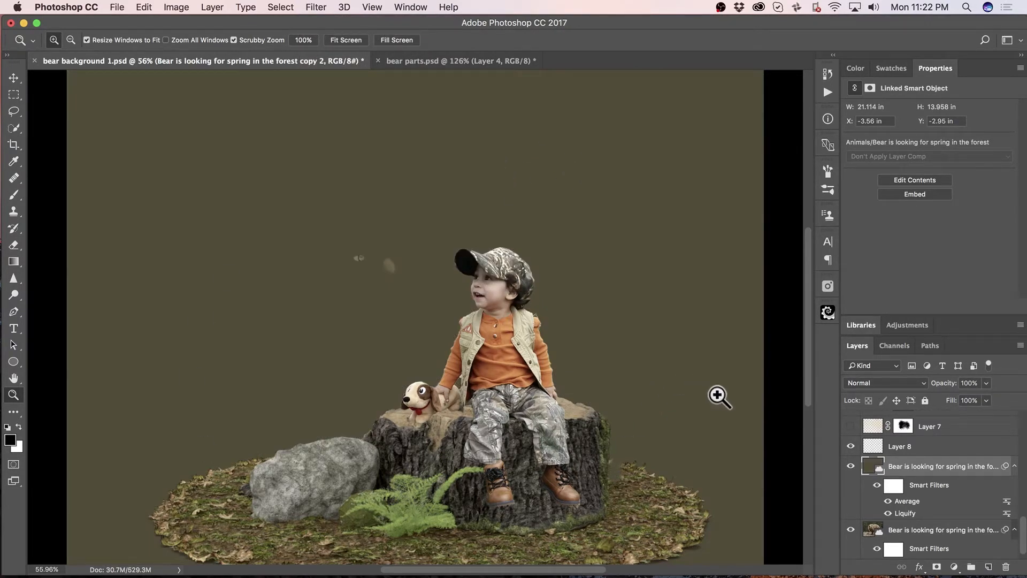
pyautogui.moveTo(935, 471)
pyautogui.mouseDown()
pyautogui.moveTo(931, 404)
pyautogui.moveTo(926, 463)
pyautogui.mouseUp()
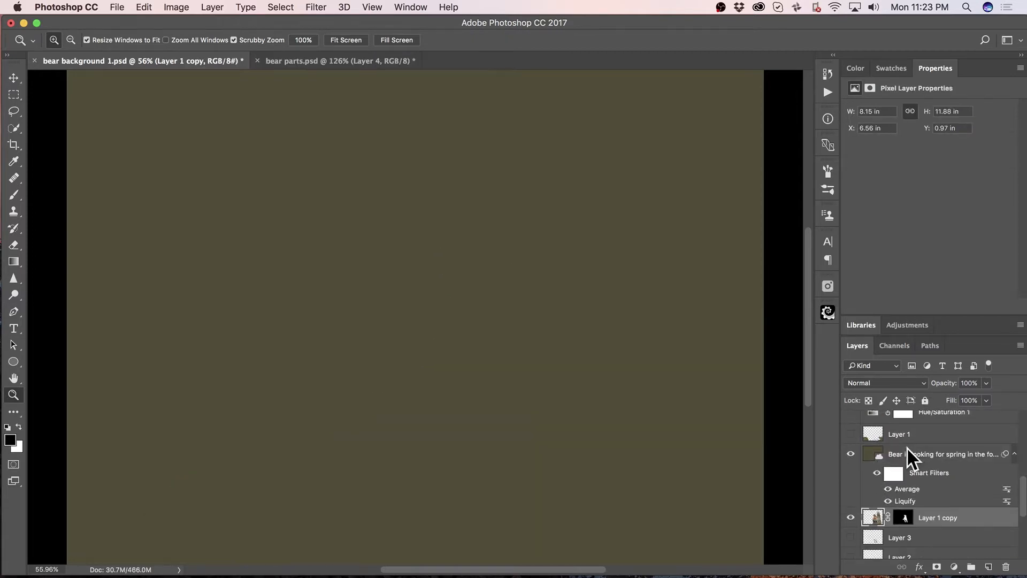
pyautogui.click(906, 448)
# Set the averaged bear layer's blend mode to Color and its opacity to 25%.
pyautogui.click(887, 381)
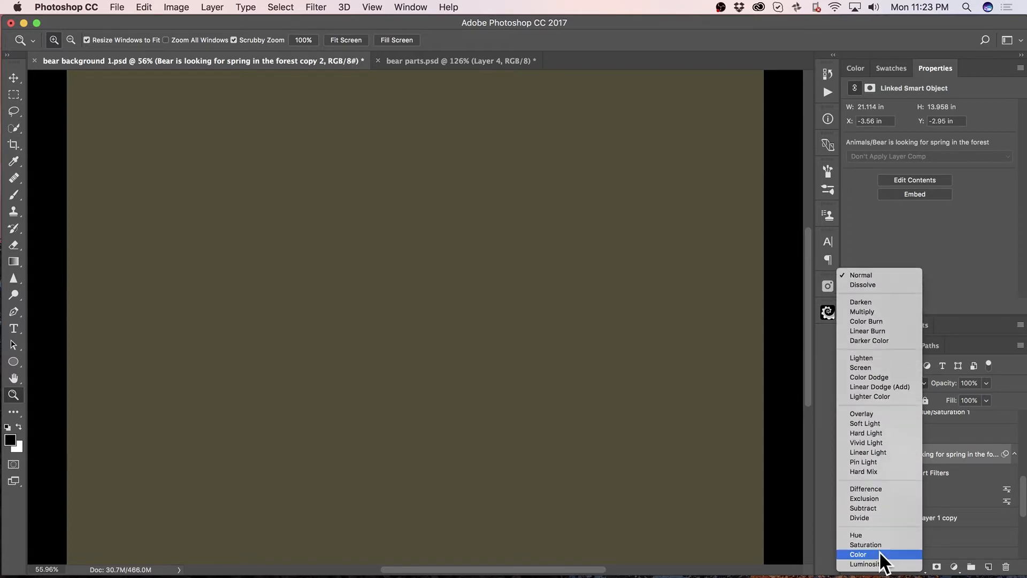
pyautogui.click(880, 556)
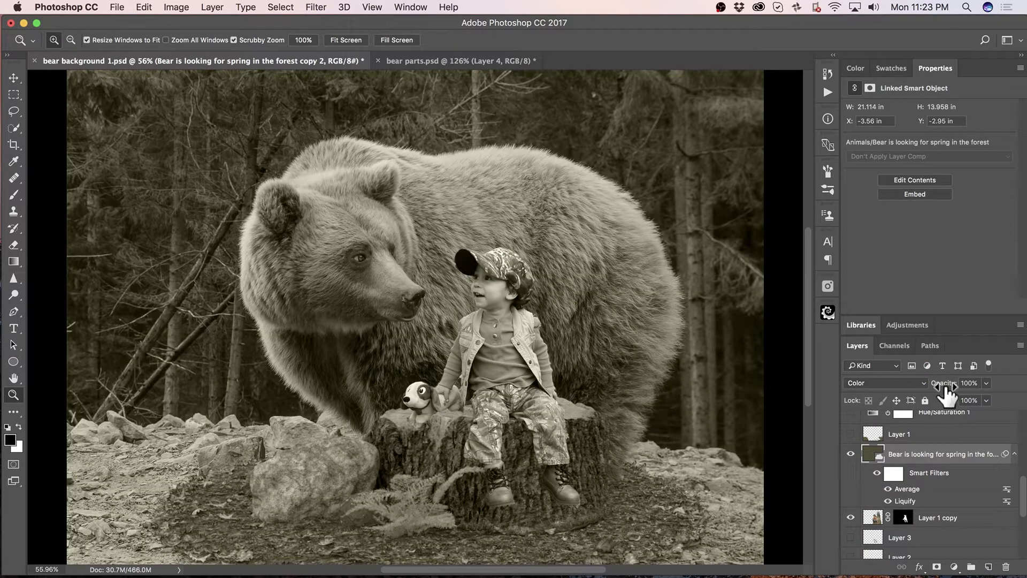
pyautogui.moveTo(947, 393); pyautogui.dragTo(900, 422)
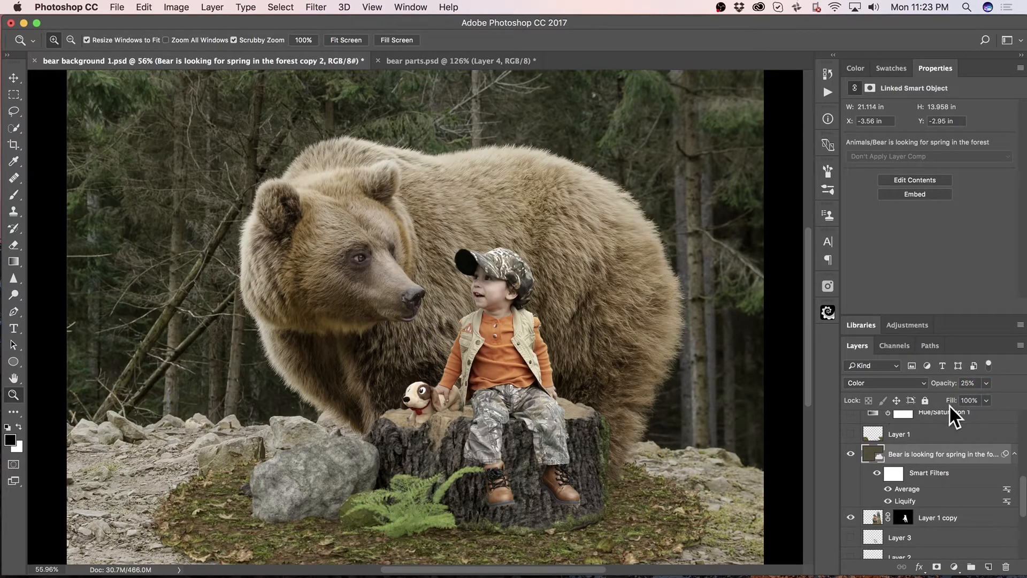
# Compare the composite with and without the averaged color layer, leaving the layer shown.
pyautogui.click(851, 454)
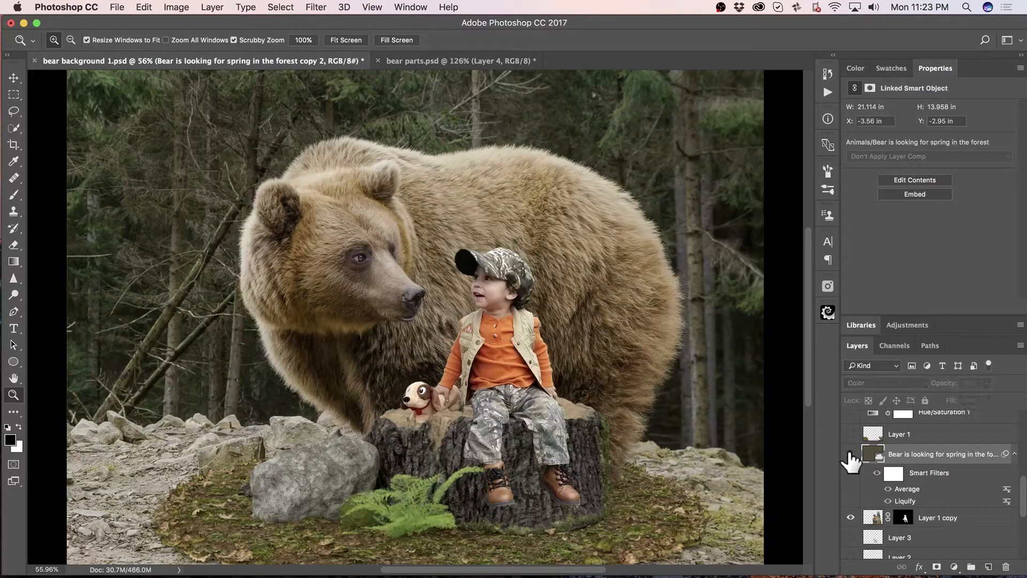
pyautogui.click(850, 454)
pyautogui.click(851, 454)
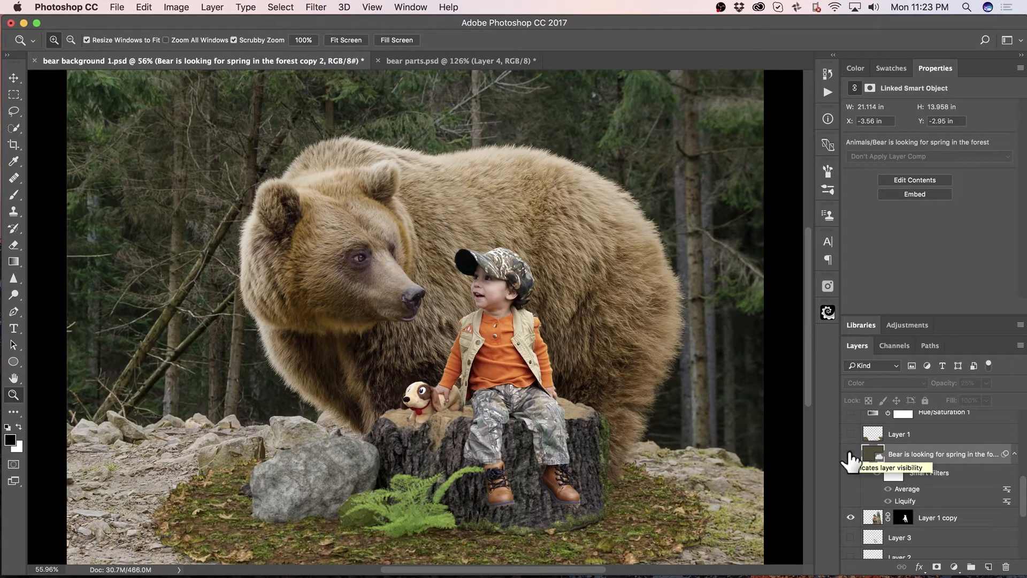
pyautogui.click(851, 454)
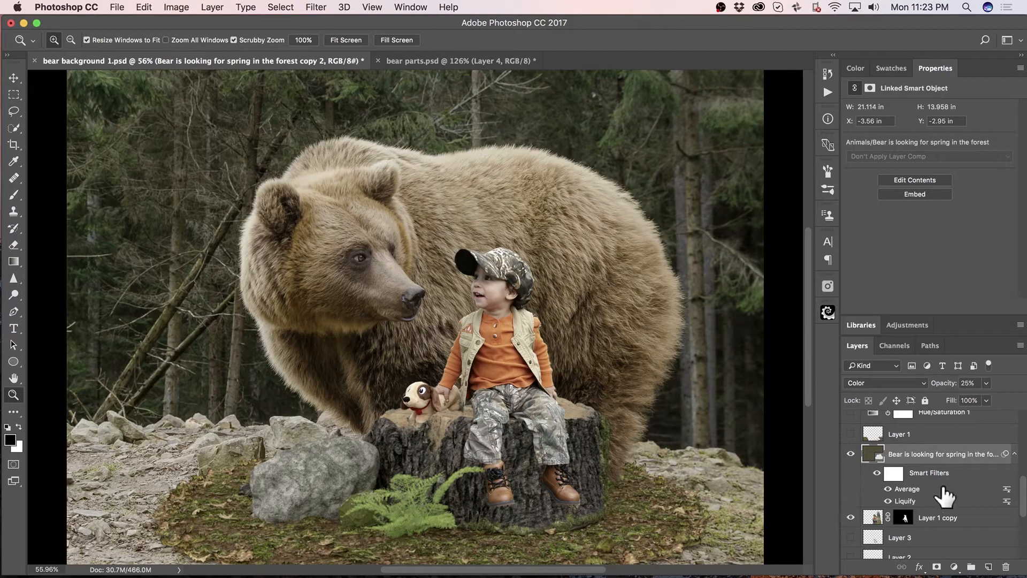
# Show Layer 1 with the extended leafy ground, comparing the scene with and without it.
pyautogui.scroll(-5, 949, 497)
pyautogui.scroll(7, 952, 498)
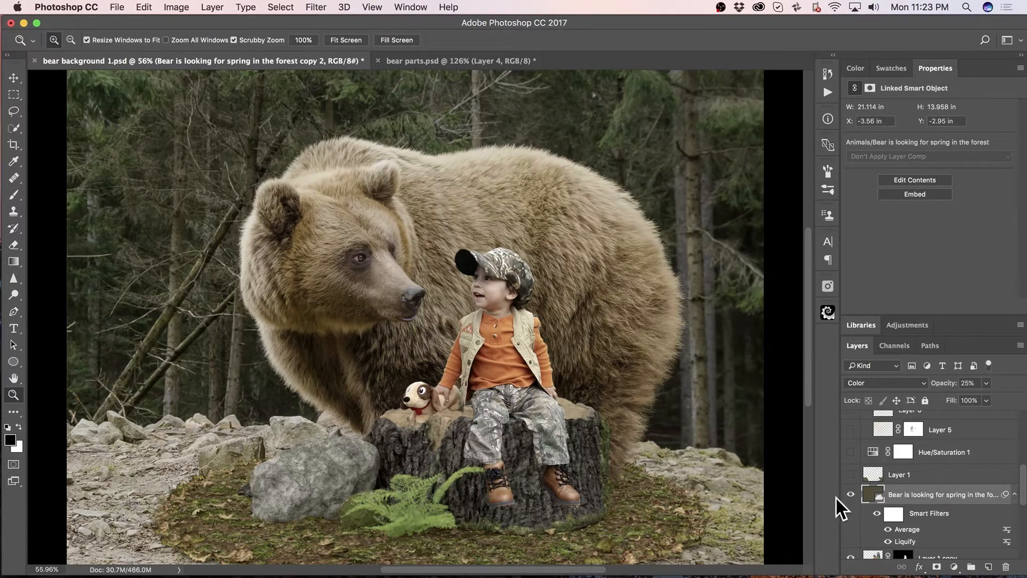
pyautogui.click(851, 474)
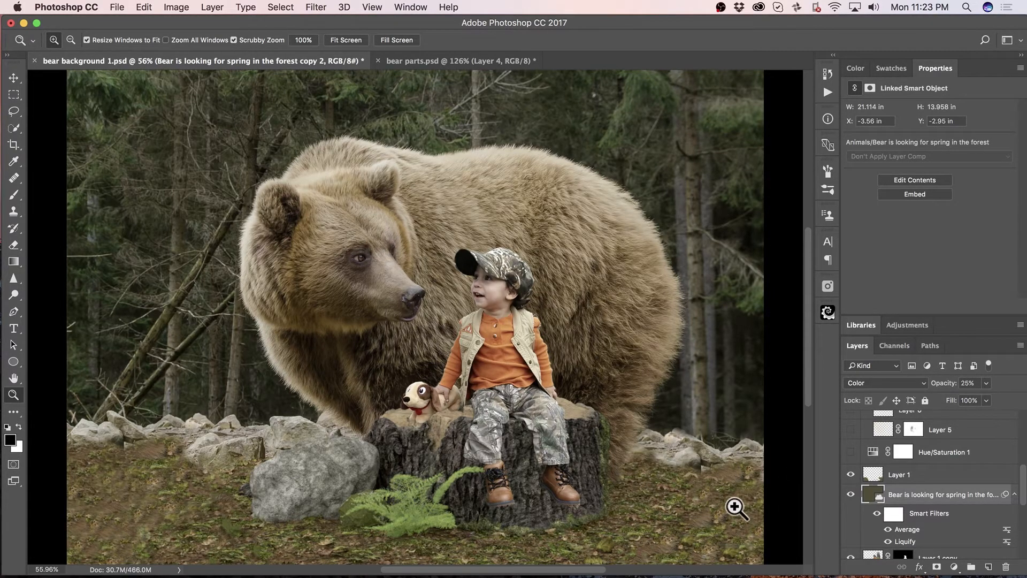
pyautogui.click(851, 474)
pyautogui.click(851, 474)
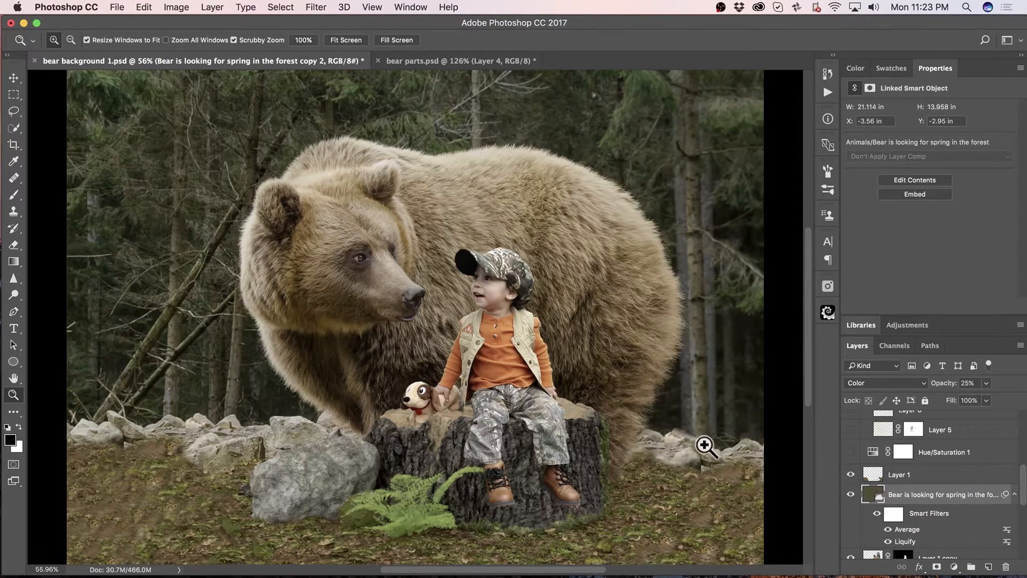
pyautogui.click(851, 475)
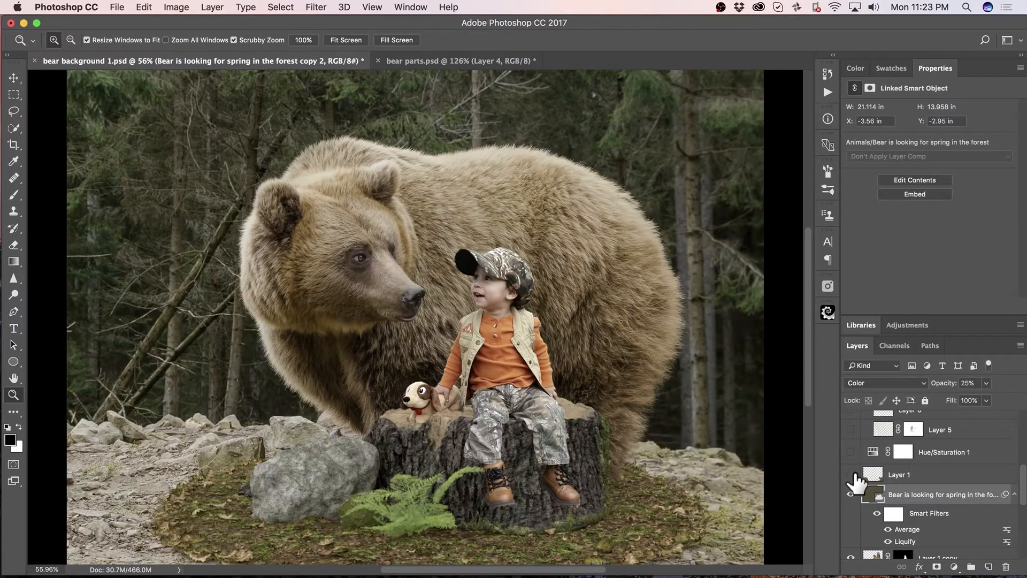
pyautogui.click(851, 474)
pyautogui.click(851, 475)
pyautogui.click(851, 475)
pyautogui.click(851, 474)
pyautogui.click(851, 474)
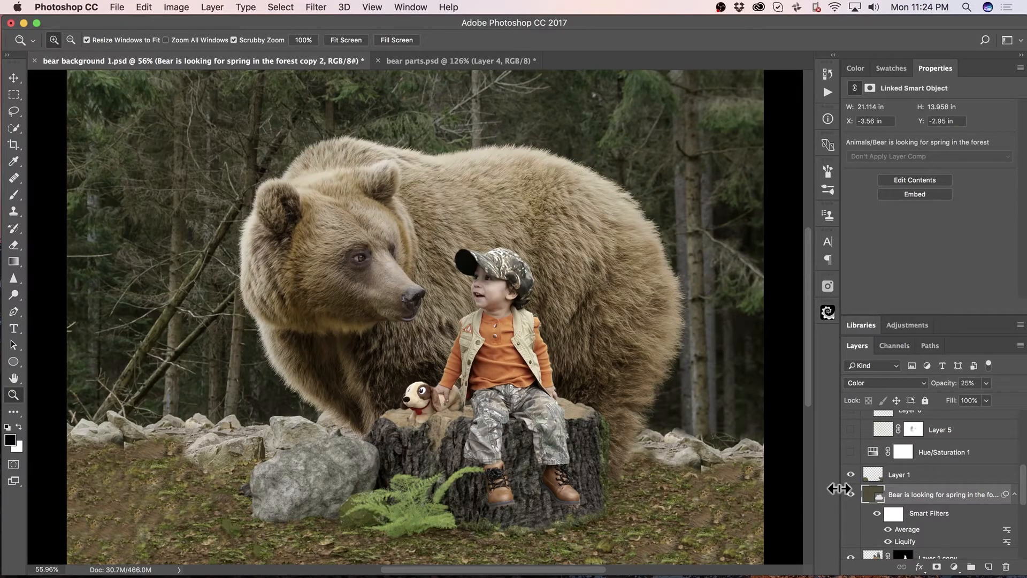
pyautogui.click(851, 474)
pyautogui.click(851, 475)
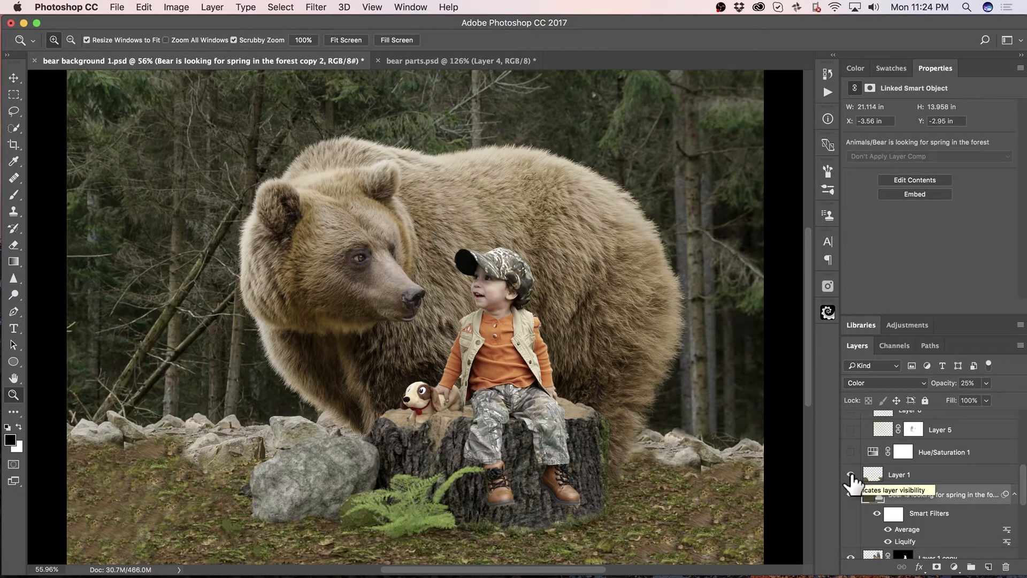
# Show Layer 7, the masked mist behind the bear, comparing the forest with and without it.
pyautogui.scroll(-2, 936, 471)
pyautogui.scroll(-5, 936, 473)
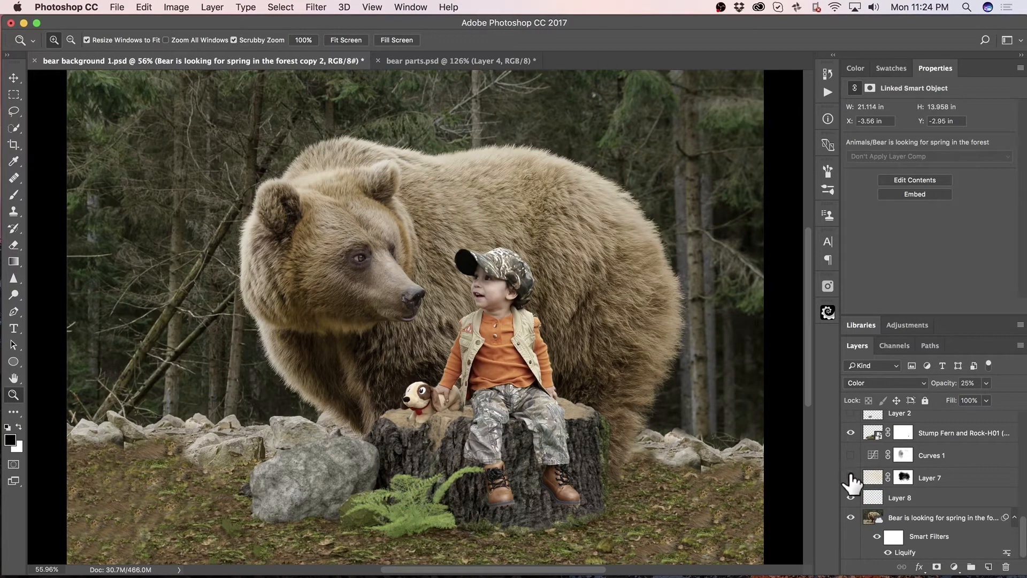
pyautogui.click(851, 477)
pyautogui.click(851, 479)
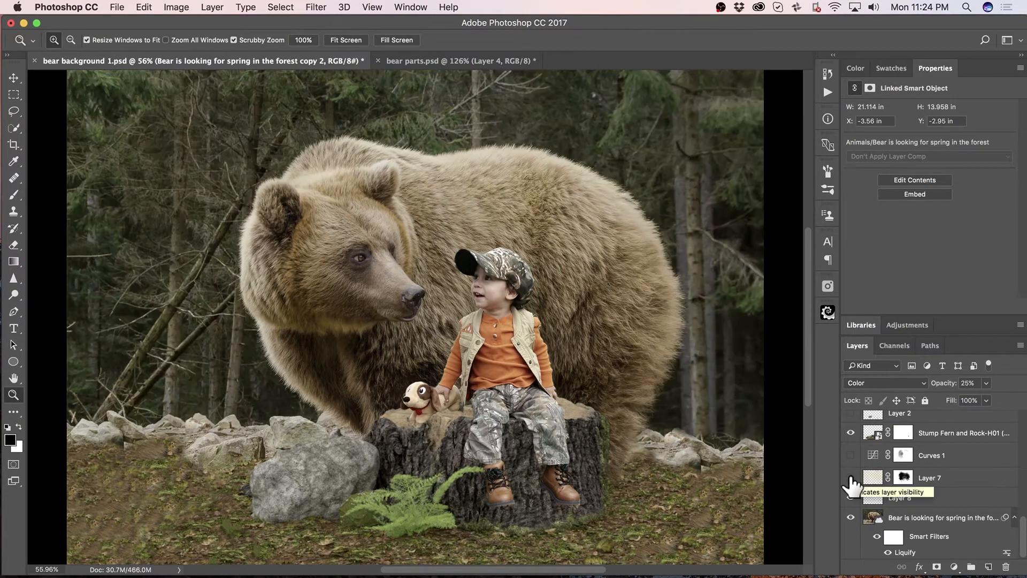
pyautogui.click(851, 478)
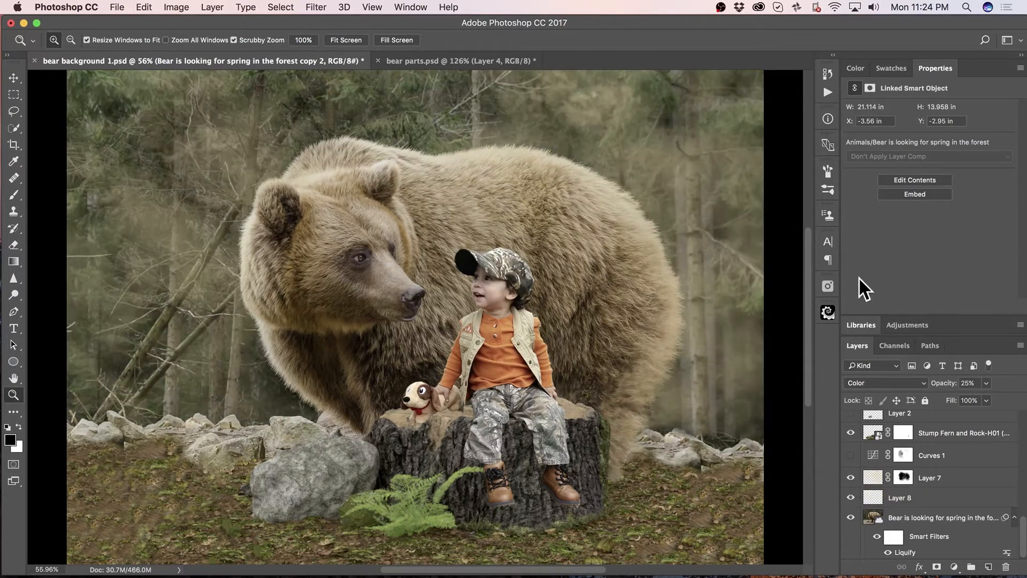
# Browse the Brush tool's presets, and view Layer 7's mask on its own before returning to the composite.
pyautogui.press('b')
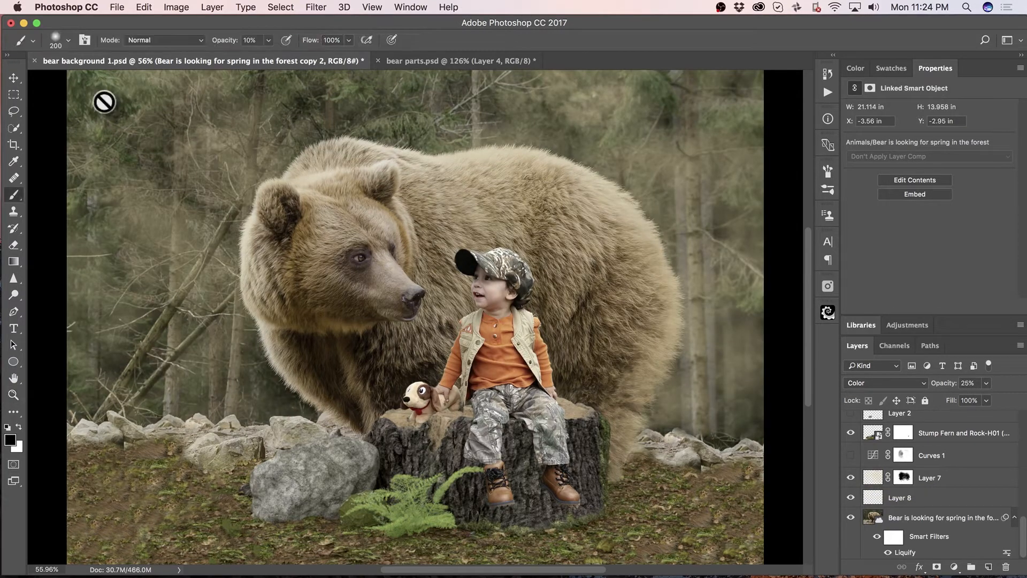
pyautogui.click(67, 40)
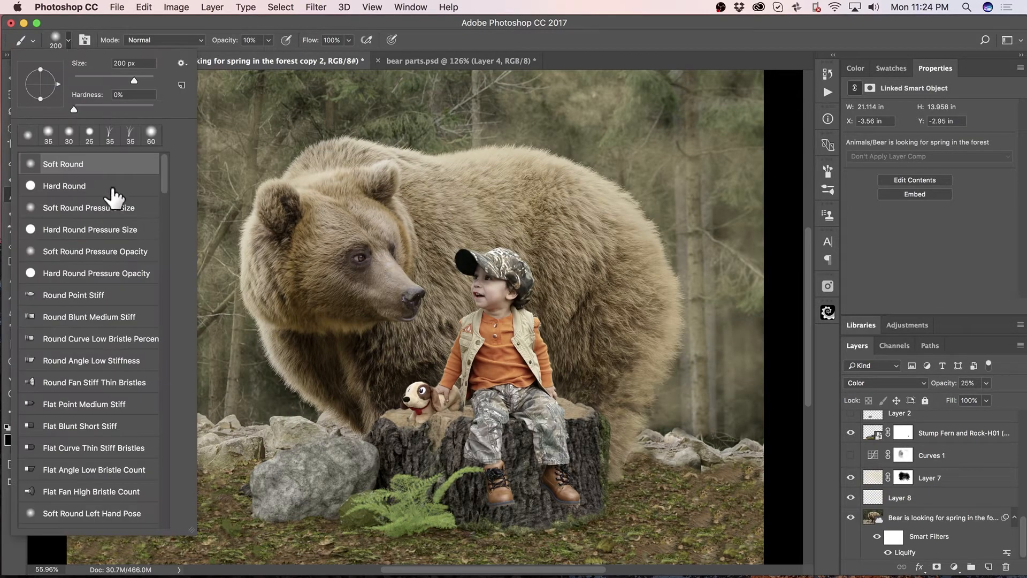
pyautogui.scroll(-10, 105, 293)
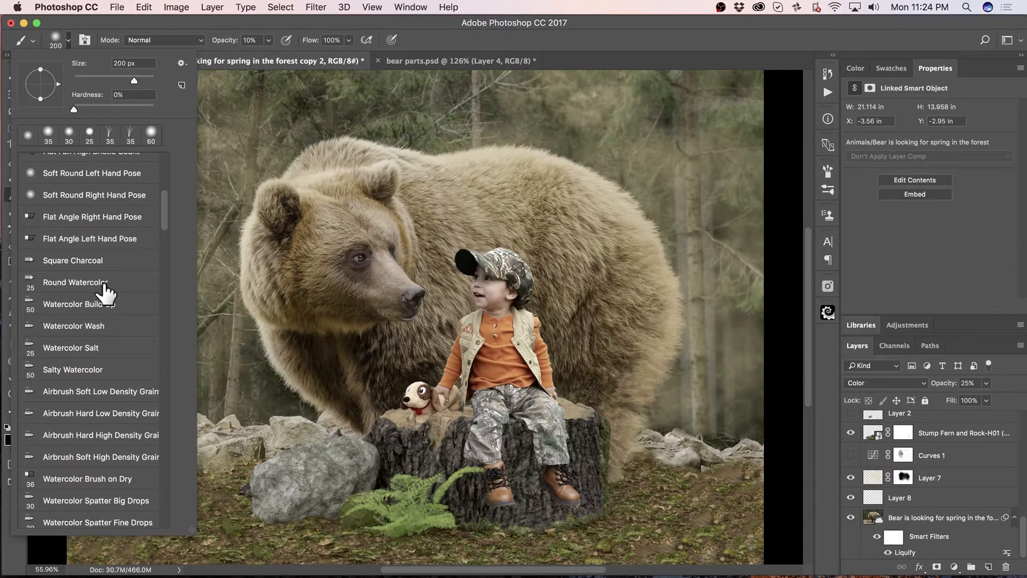
pyautogui.scroll(-8, 106, 292)
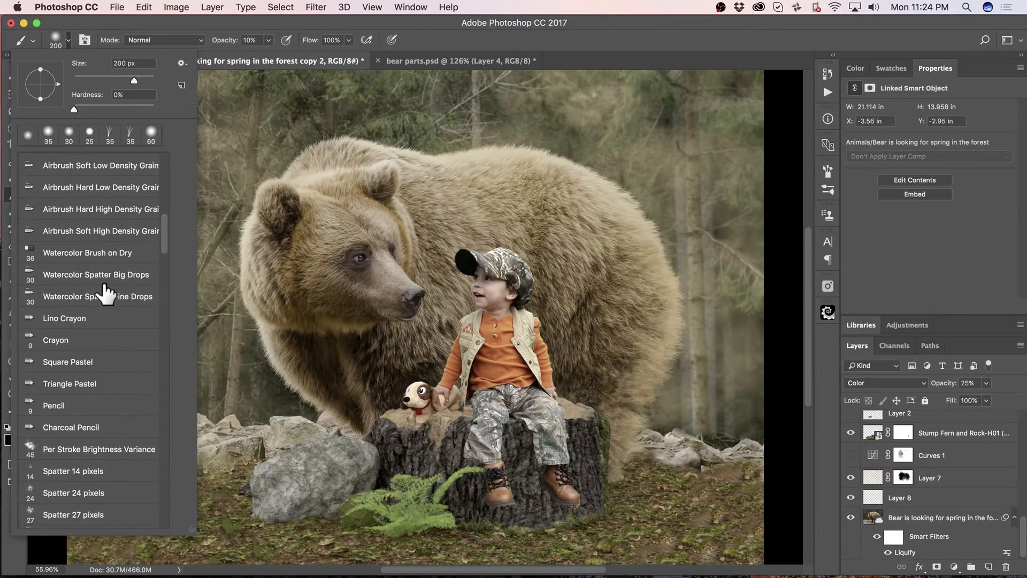
pyautogui.scroll(-5, 105, 293)
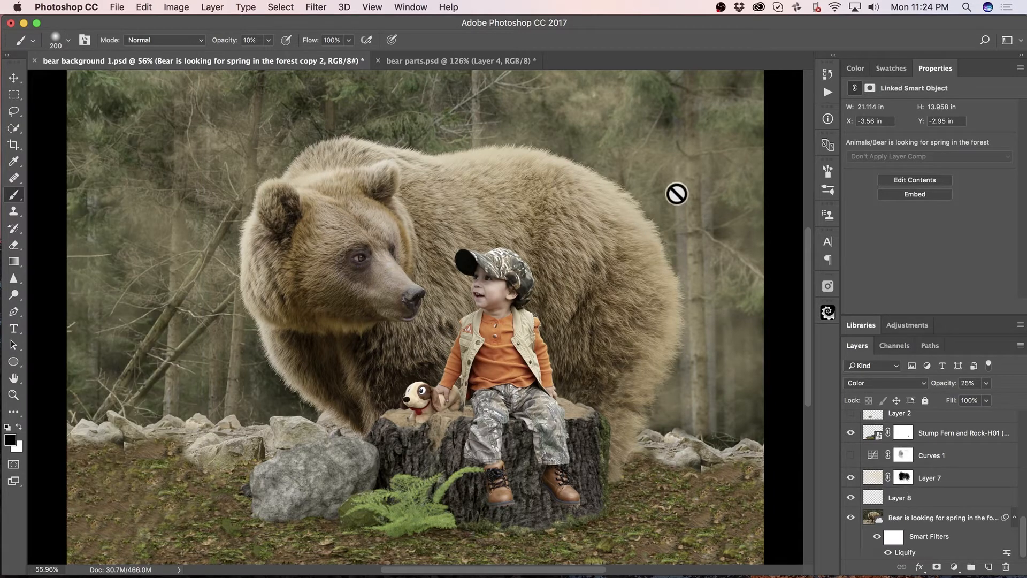
pyautogui.keyDown('alt'); pyautogui.click(904, 478); pyautogui.keyUp('alt')
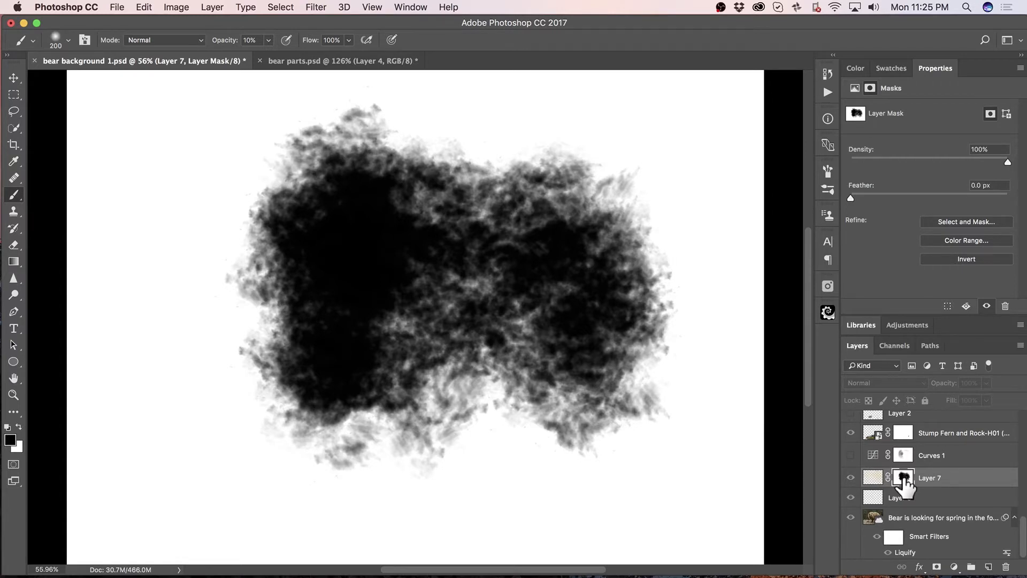
pyautogui.keyDown('alt'); pyautogui.click(904, 478); pyautogui.keyUp('alt')
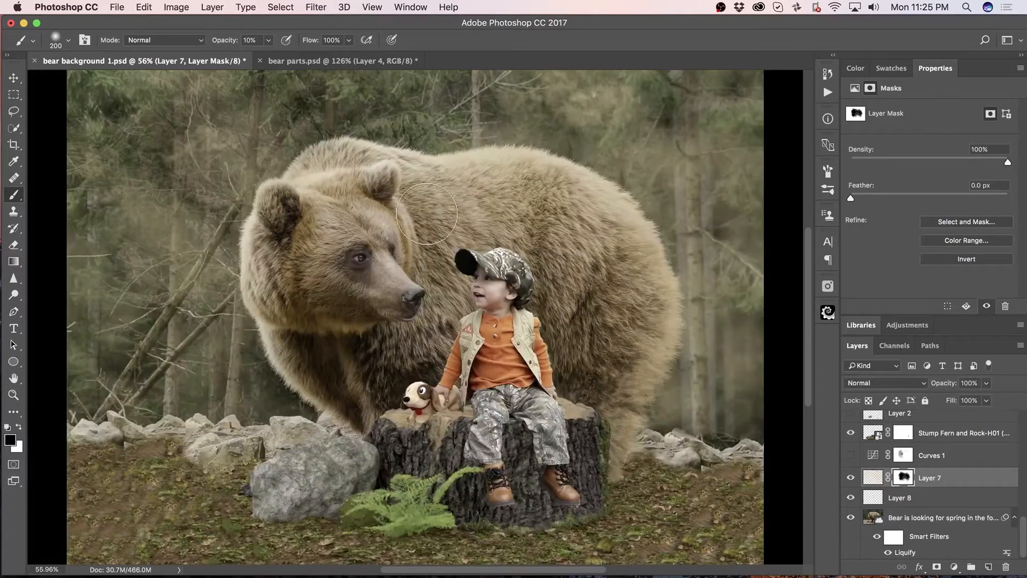
# Show the Curves 1 adjustment that darkens the bear and forest, comparing the scene with and without it.
pyautogui.click(851, 455)
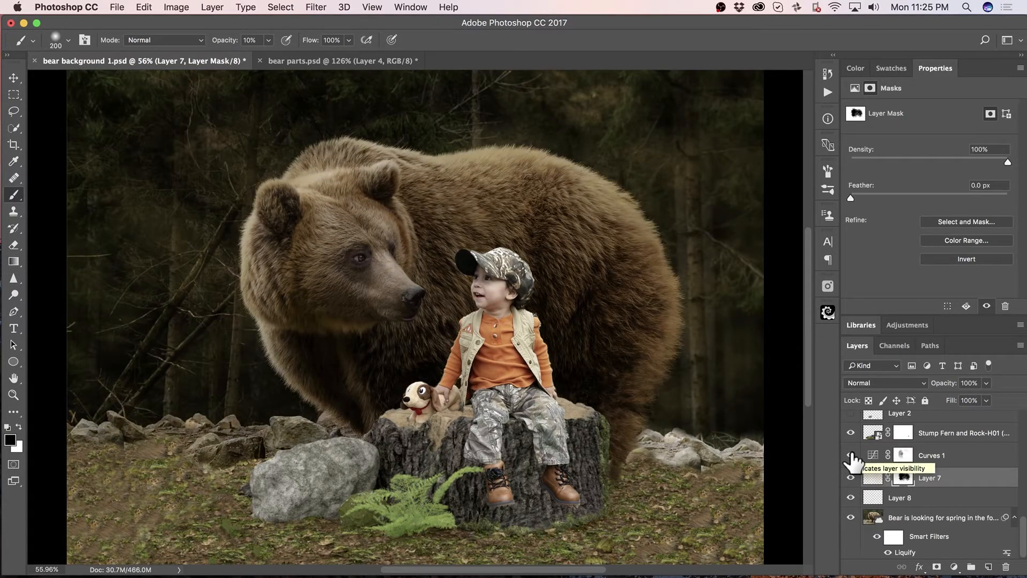
pyautogui.click(872, 456)
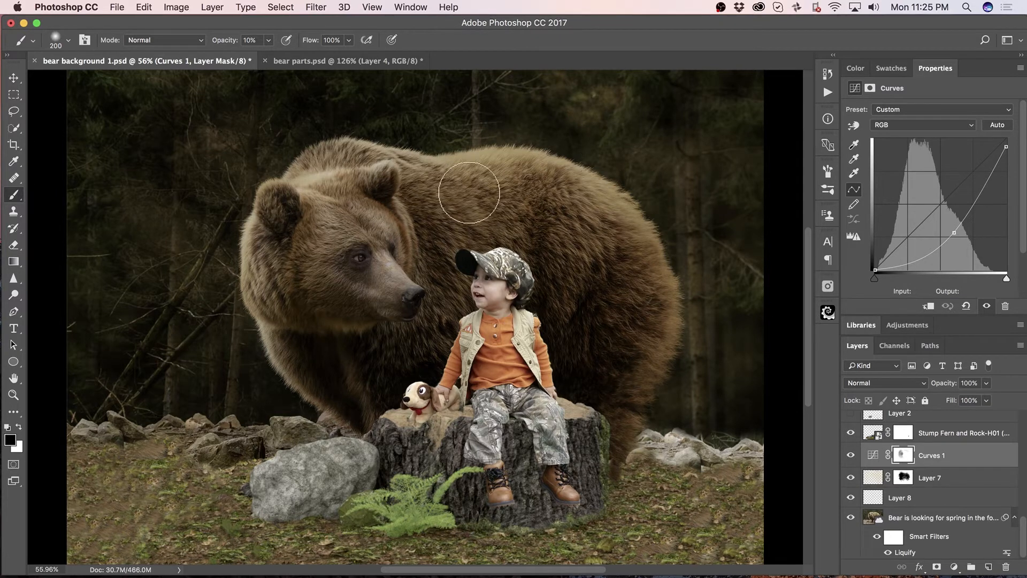
pyautogui.click(851, 454)
pyautogui.click(851, 455)
pyautogui.click(851, 455)
pyautogui.click(851, 455)
pyautogui.click(851, 454)
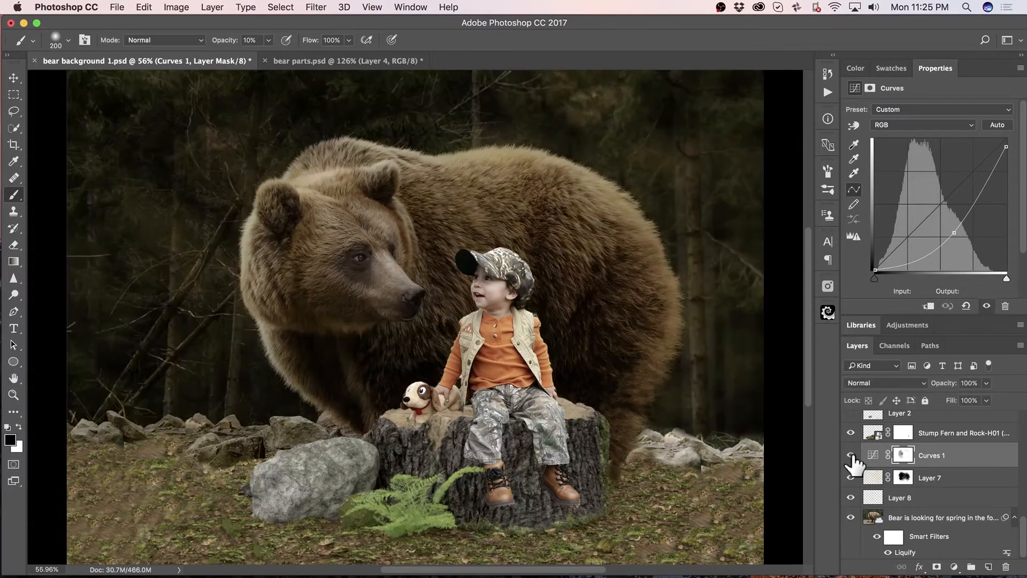
pyautogui.click(851, 455)
# Show Layer 2's color correction on the rock and Layer 3 above it, comparing the scene with and without Layer 3.
pyautogui.scroll(3, 953, 464)
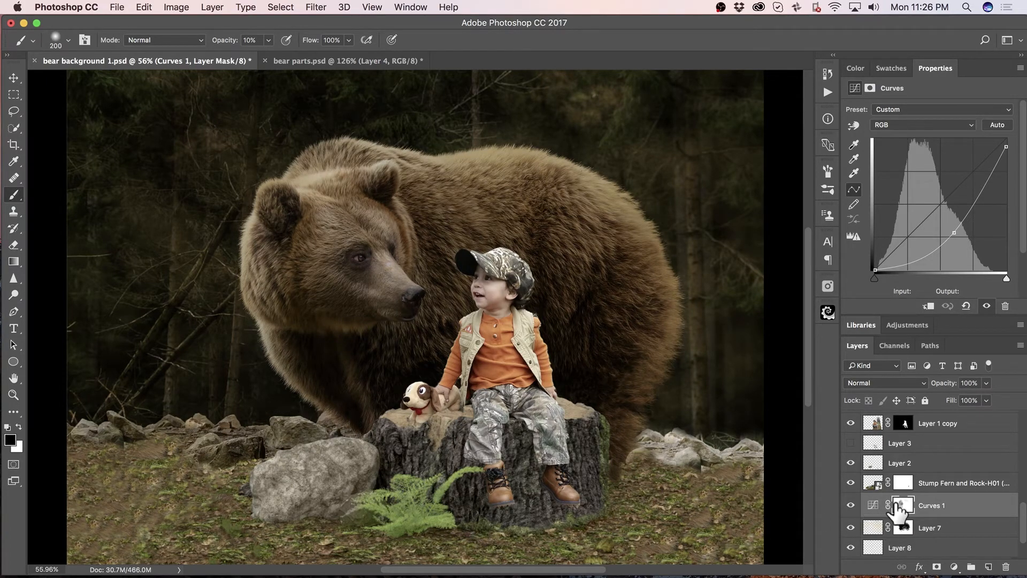
pyautogui.click(871, 463)
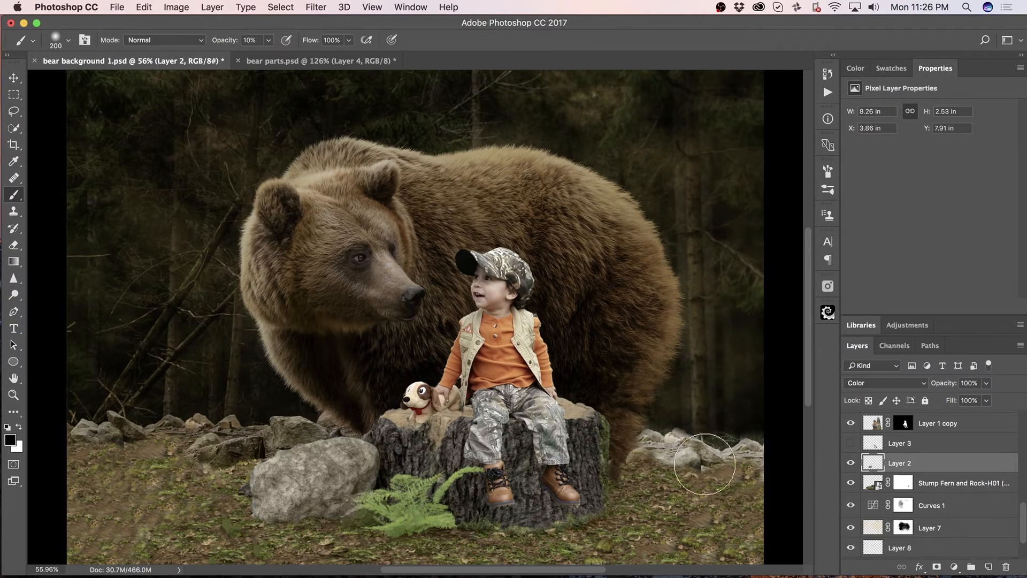
pyautogui.click(851, 443)
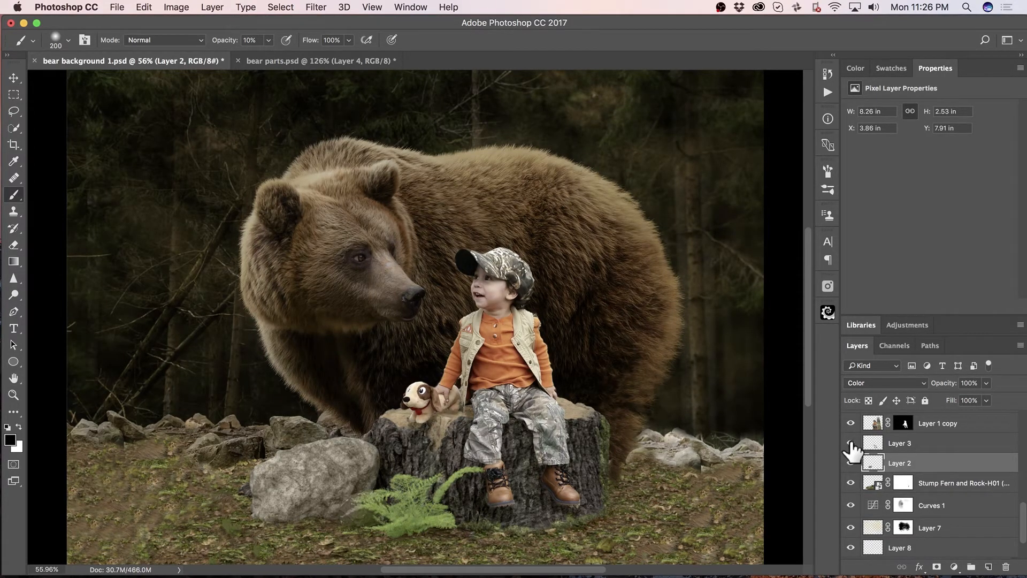
pyautogui.click(851, 444)
pyautogui.click(851, 444)
pyautogui.click(851, 443)
pyautogui.click(851, 444)
# Show the Hue/Saturation 1 adjustment, review its settings, and compare the composite with and without it.
pyautogui.scroll(8, 851, 450)
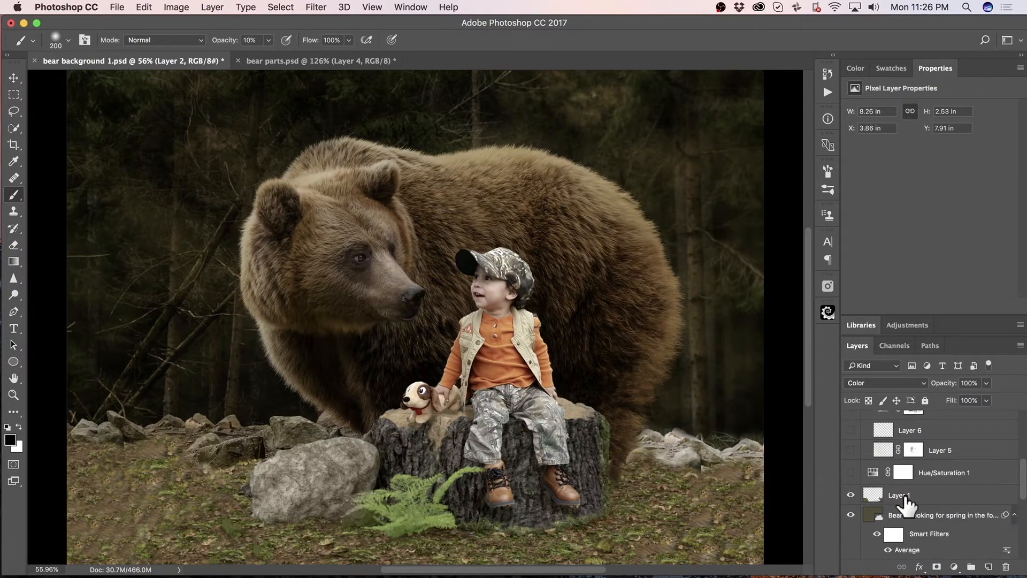
pyautogui.click(851, 472)
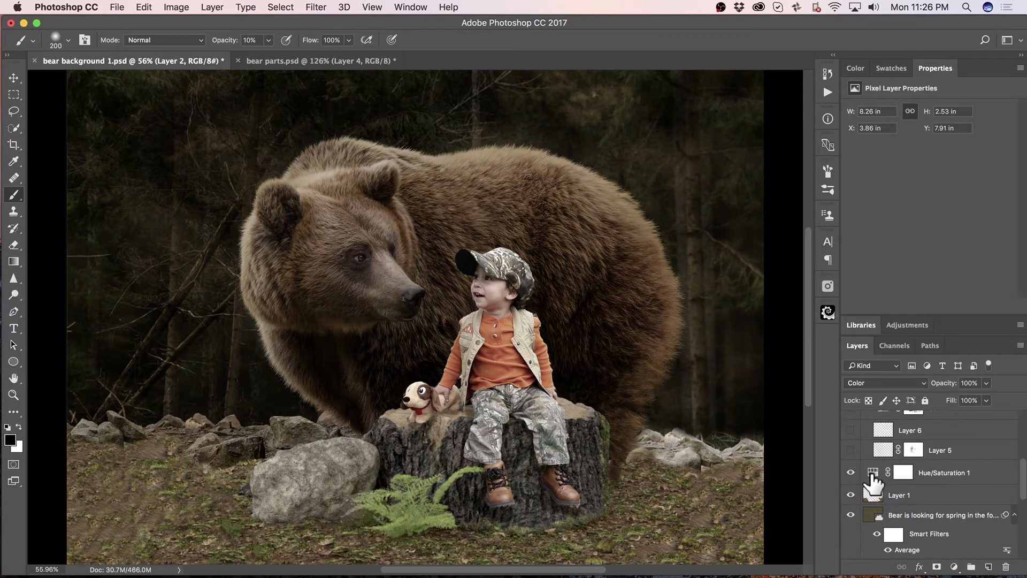
pyautogui.click(876, 473)
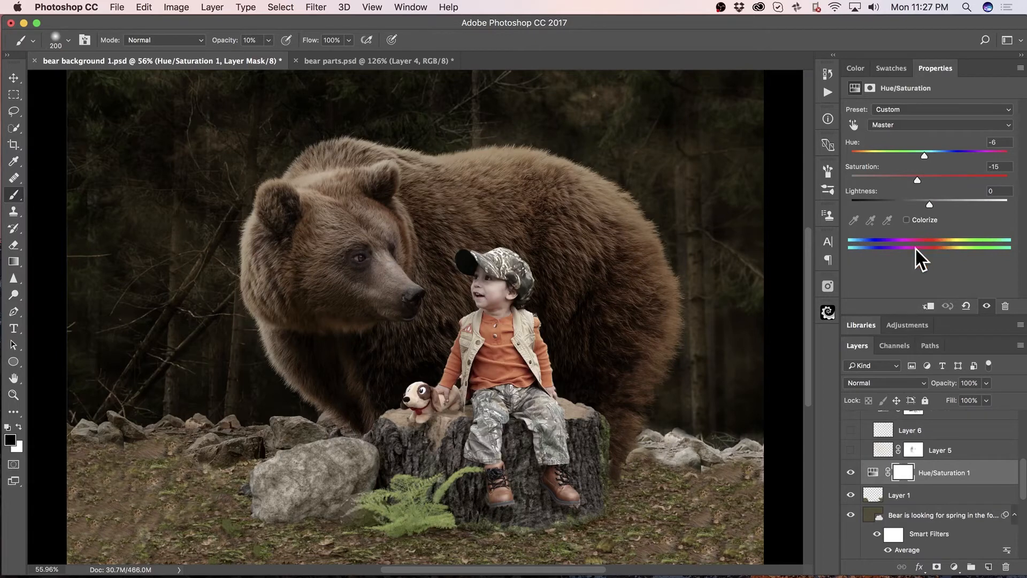
pyautogui.scroll(5, 853, 459)
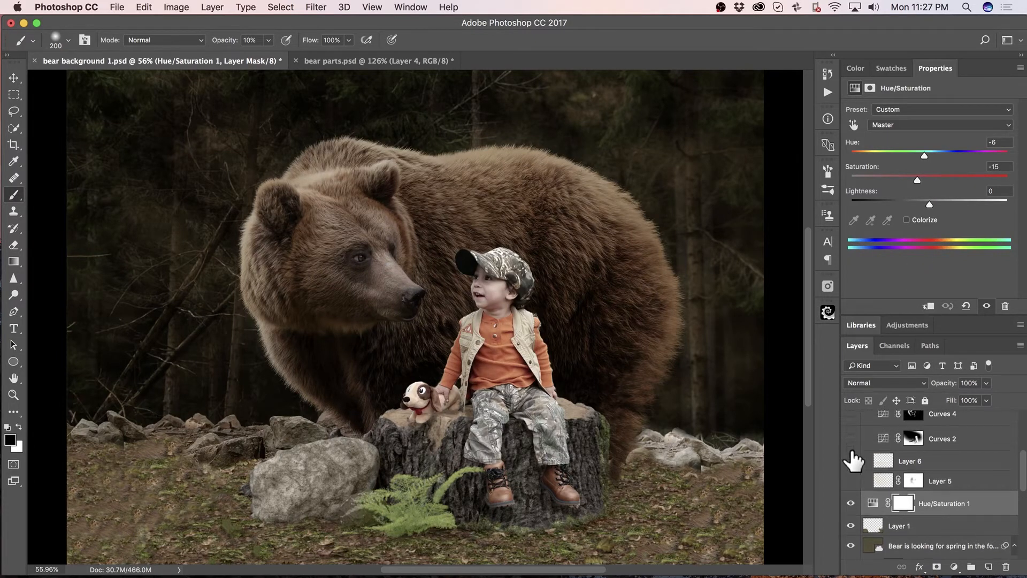
pyautogui.scroll(-5, 853, 459)
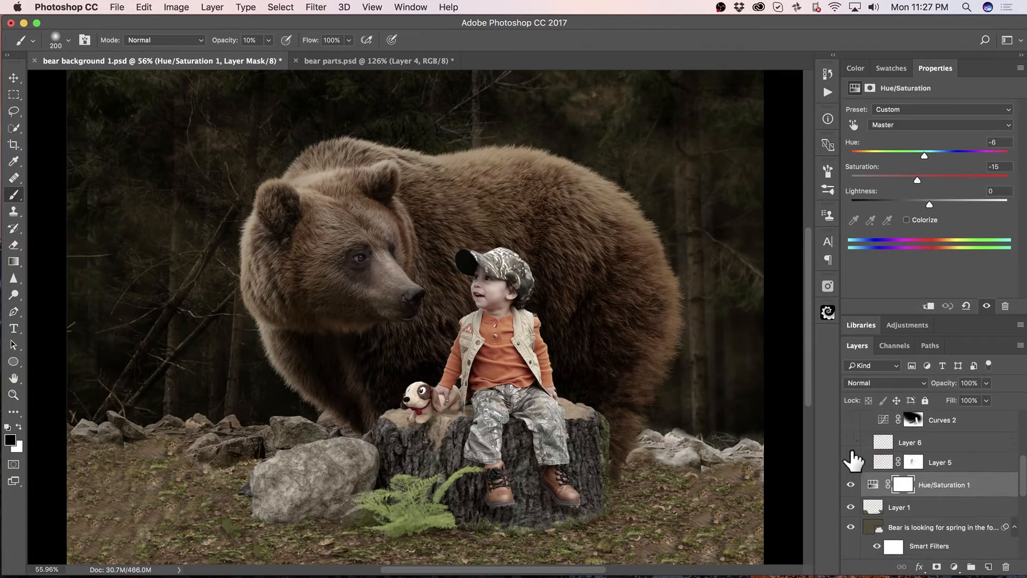
pyautogui.click(850, 451)
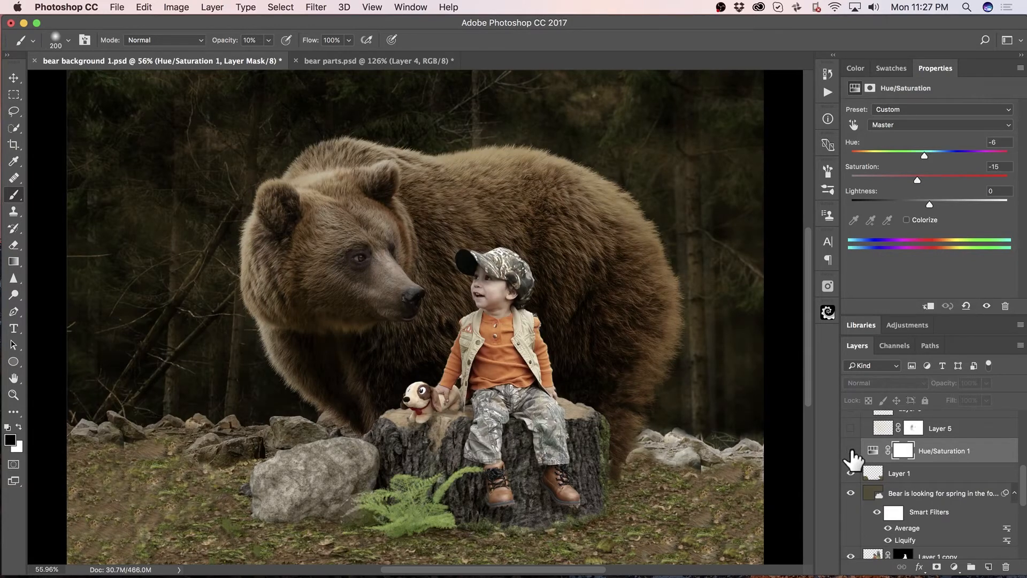
pyautogui.click(852, 452)
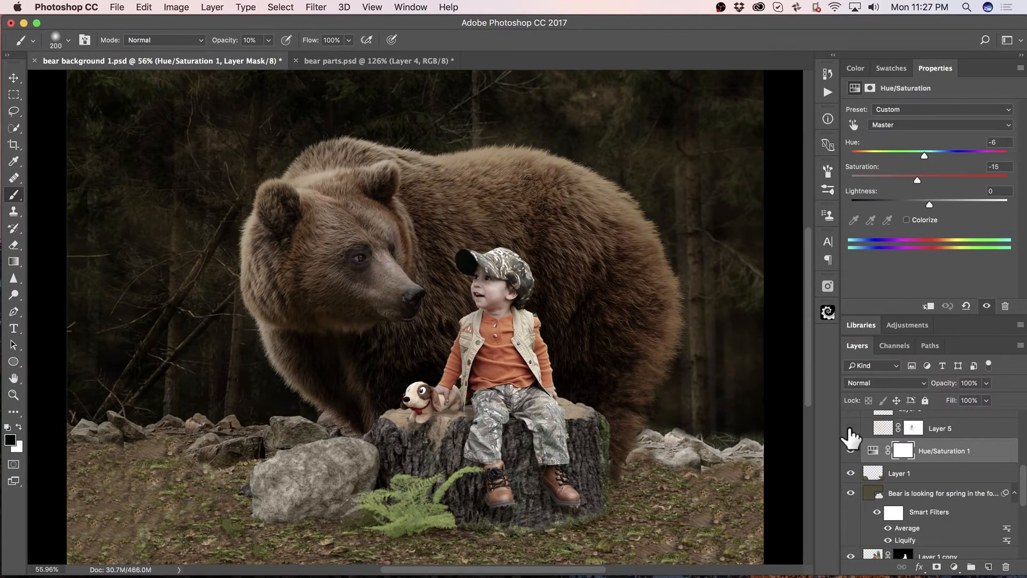
# Show and select Layer 5, the light rays falling across the bear.
pyautogui.click(851, 429)
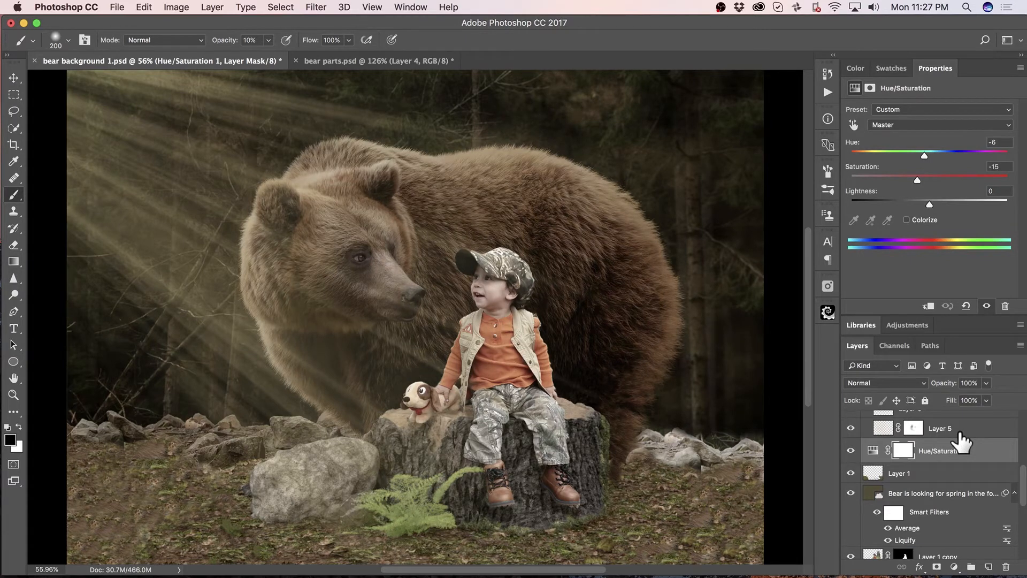
pyautogui.click(959, 433)
pyautogui.scroll(2, 958, 444)
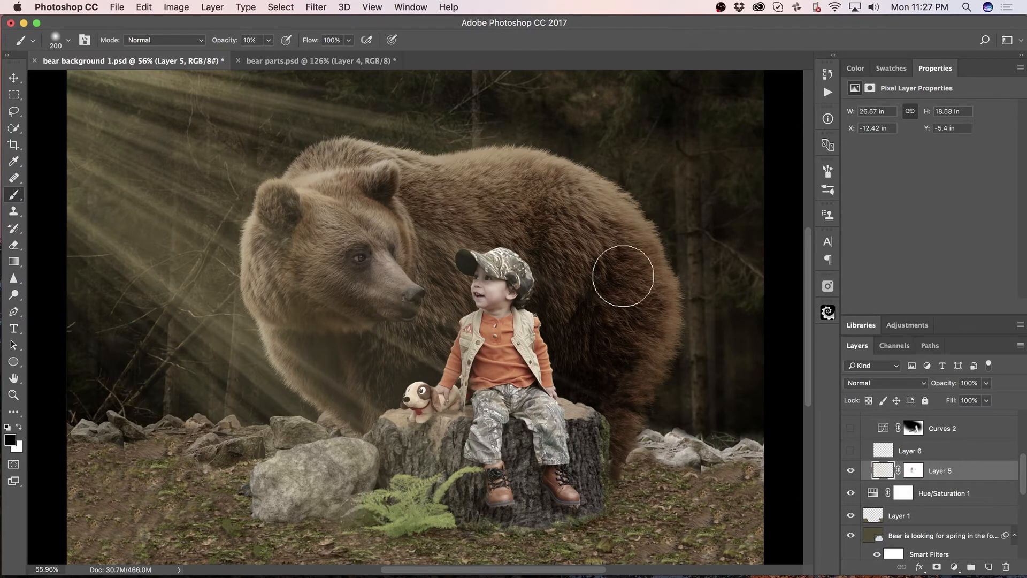
# Locate the Lens Flare and Radial Blur filters without applying either one.
pyautogui.click(316, 7)
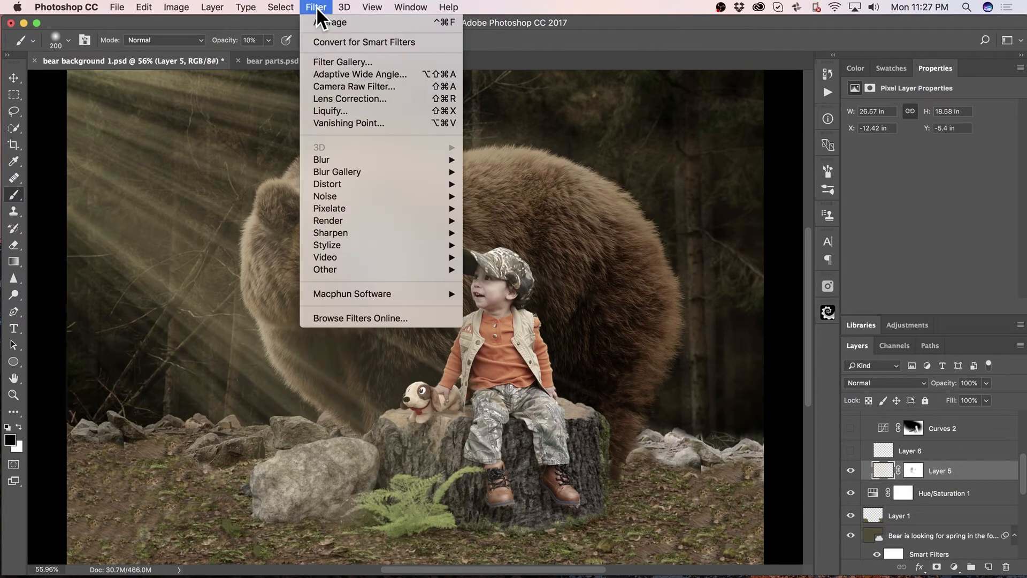
pyautogui.moveTo(373, 223)
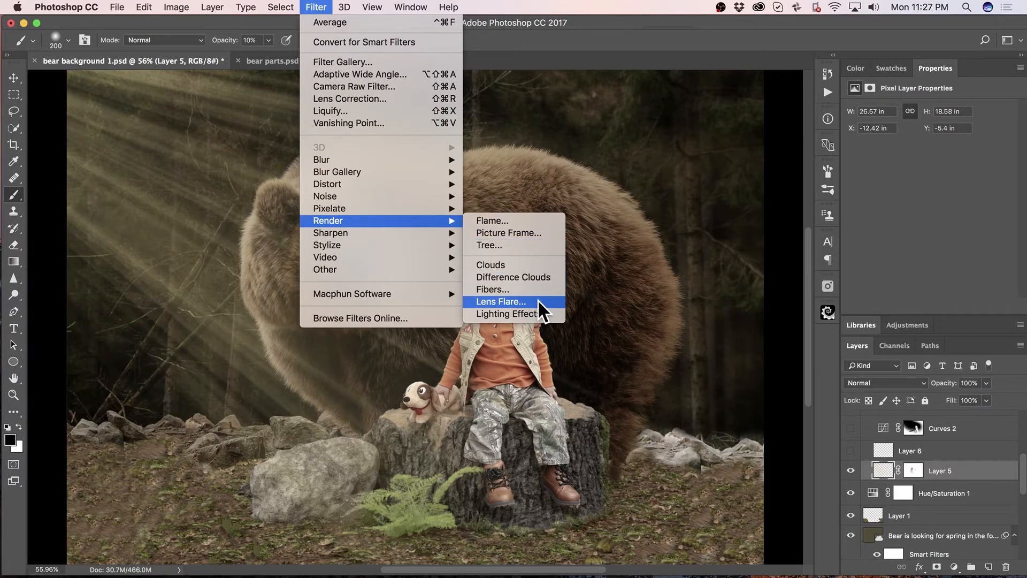
pyautogui.click(531, 12)
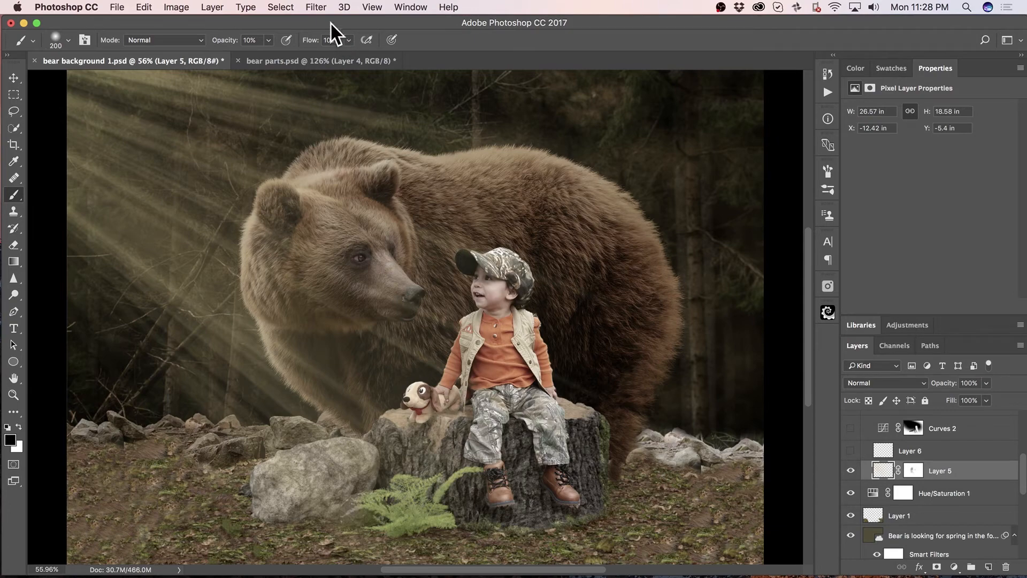
pyautogui.click(320, 7)
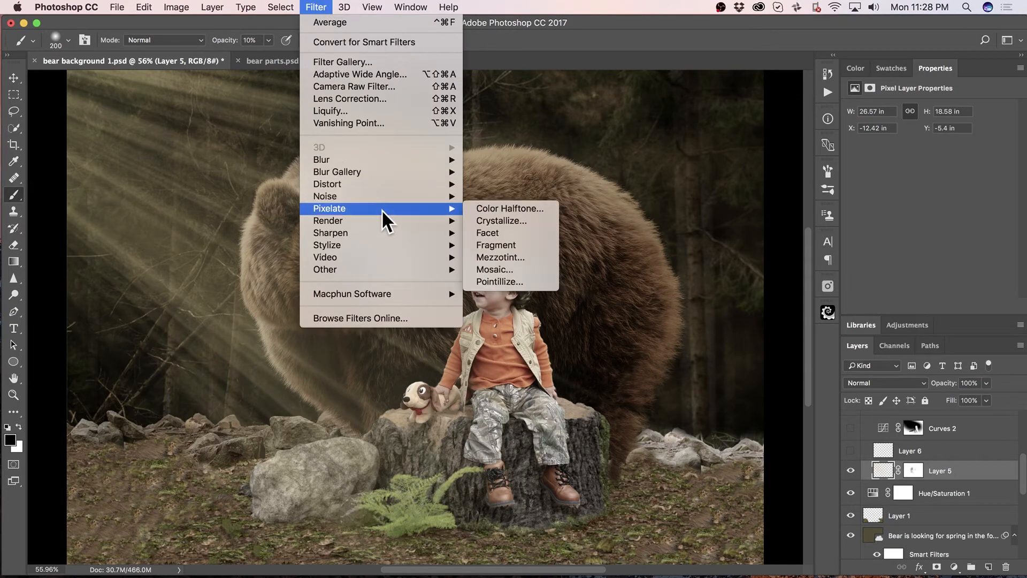
pyautogui.moveTo(382, 167)
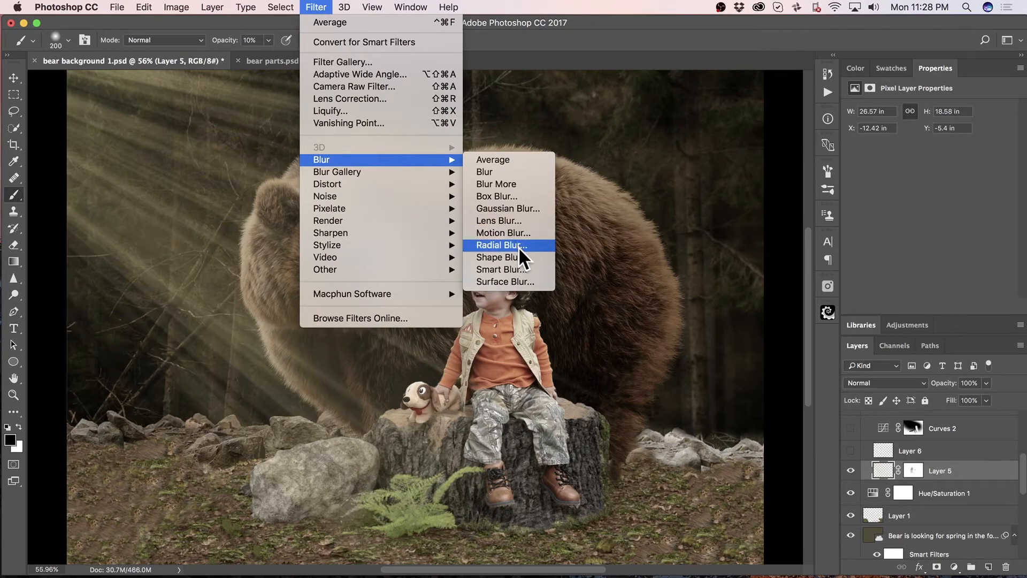
pyautogui.click(547, 115)
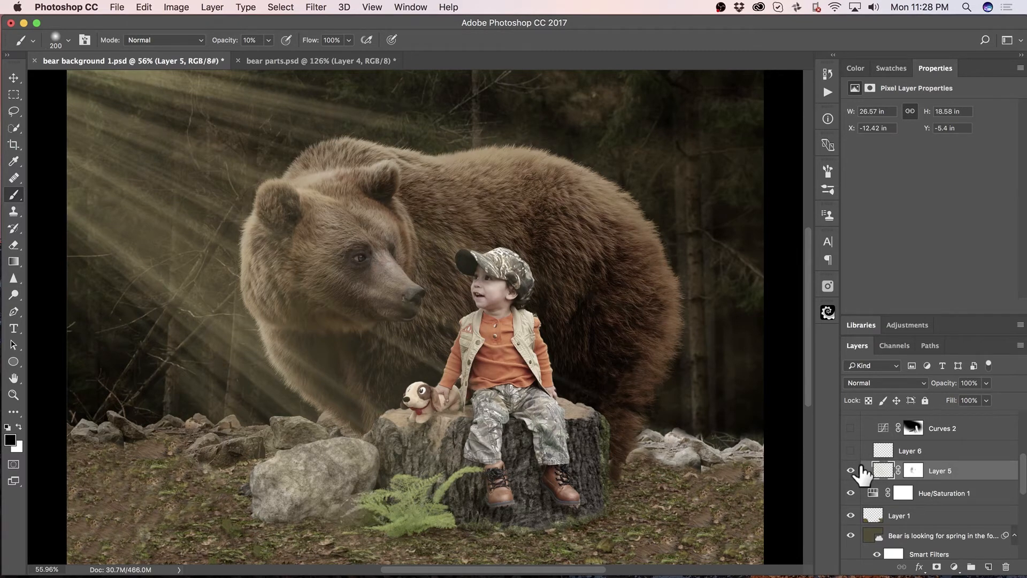
# Reduce the light rays on Layer 5 to 65% opacity and show Layer 6's floating dust particles.
pyautogui.moveTo(948, 386); pyautogui.dragTo(925, 395)
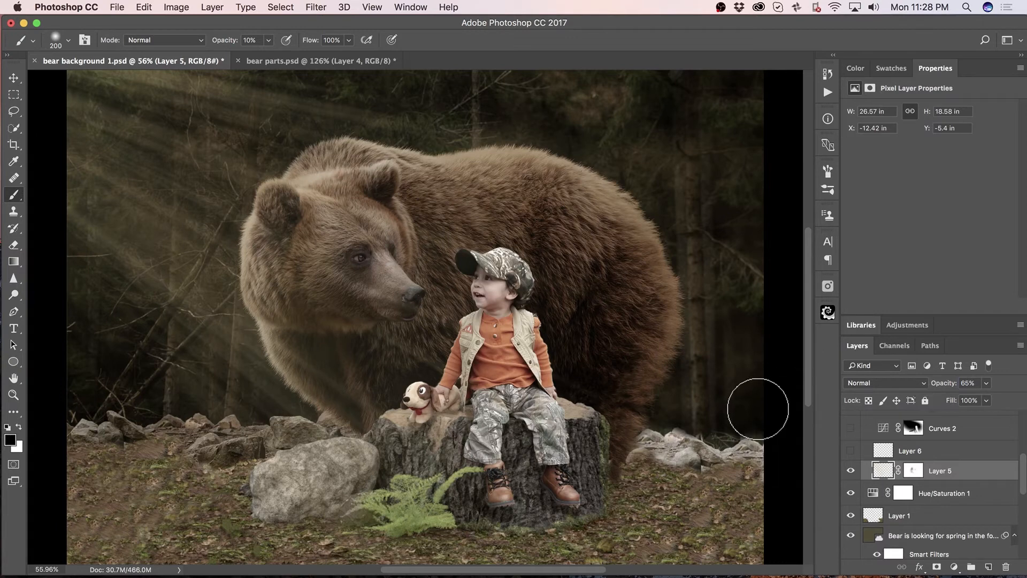
pyautogui.click(850, 450)
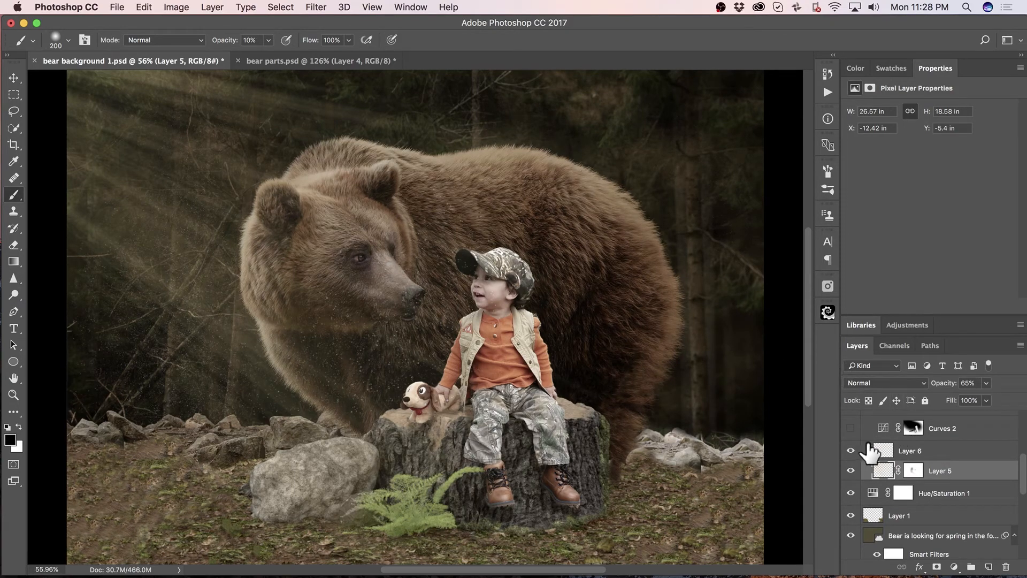
# Show the masked Curves 2 adjustment that darkens the ground and edges, comparing the scene with and without it.
pyautogui.click(850, 428)
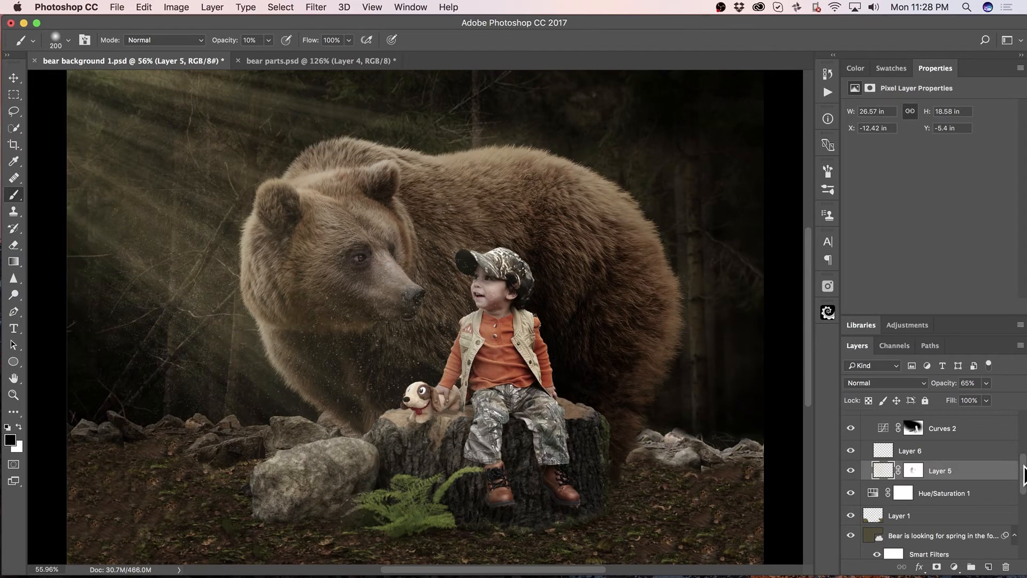
pyautogui.moveTo(1023, 471); pyautogui.dragTo(1023, 459)
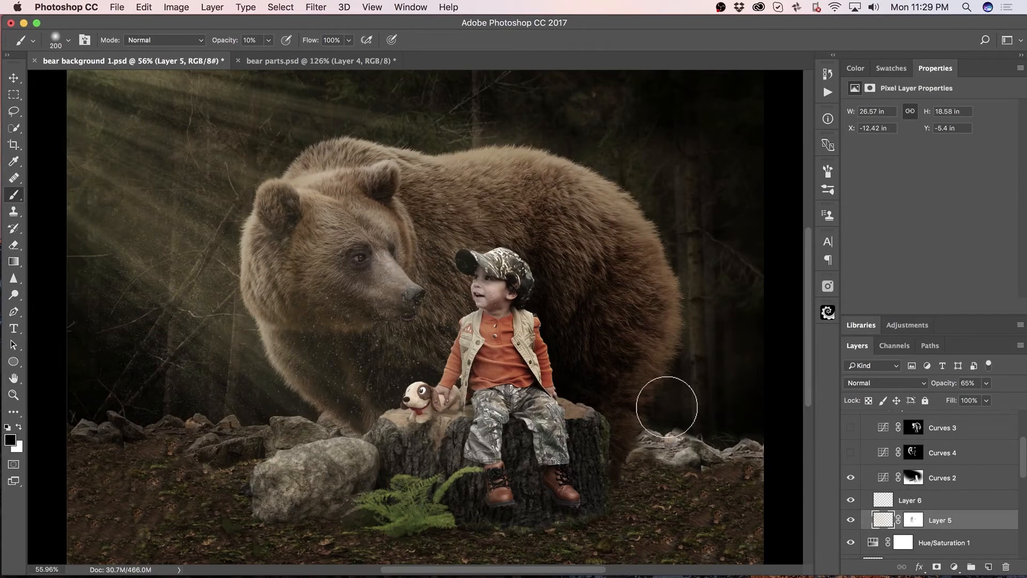
pyautogui.click(851, 477)
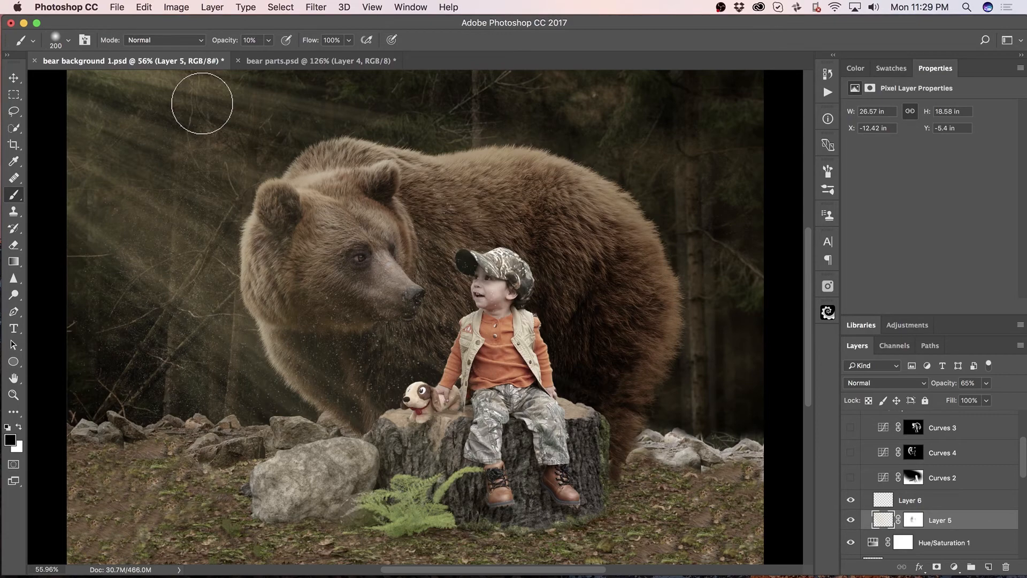
pyautogui.click(850, 477)
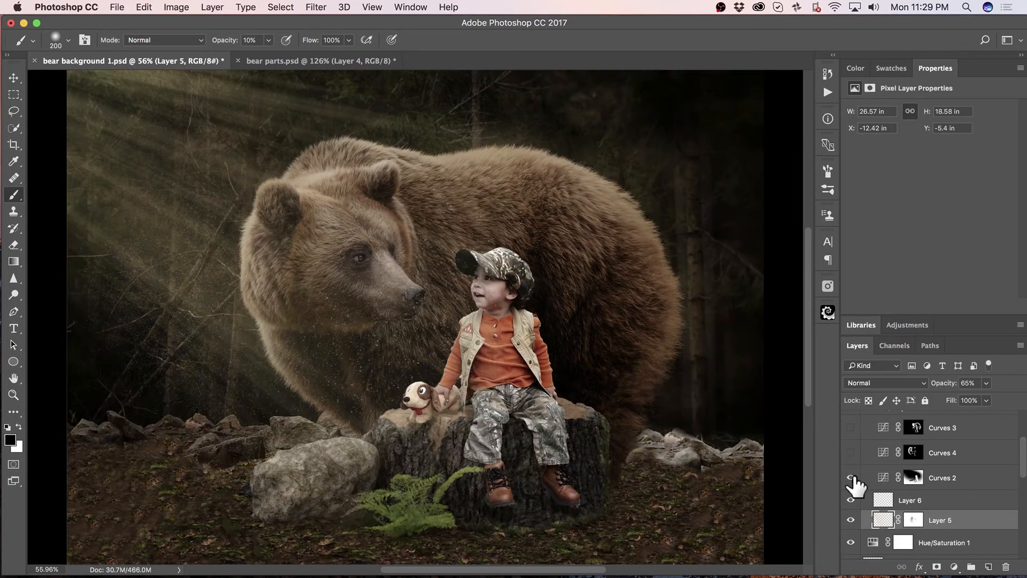
# Compare the scene with and without Curves 2, and show the masked Curves 4 adjustment after checking its effect.
pyautogui.click(851, 477)
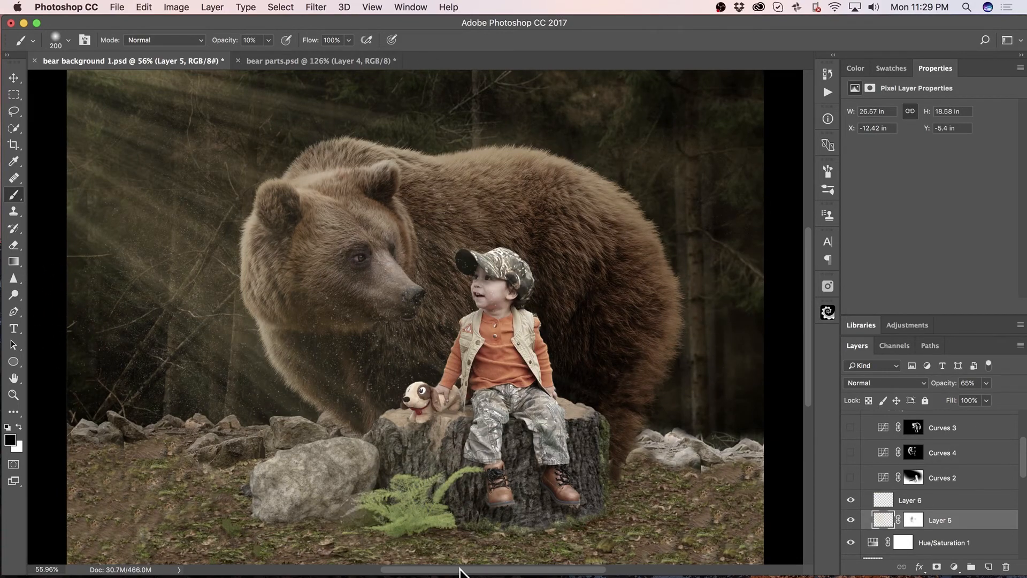
pyautogui.click(850, 478)
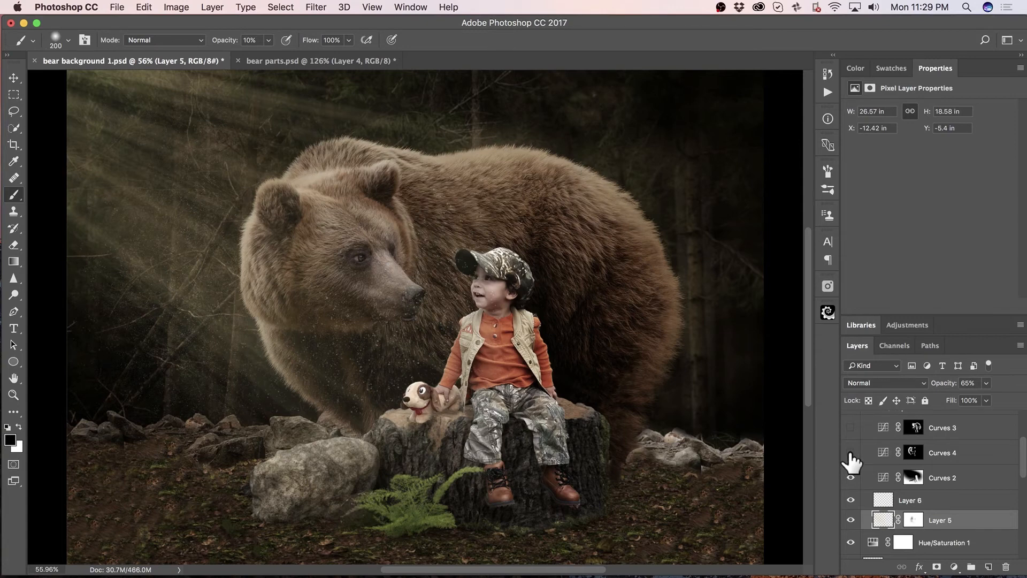
pyautogui.click(850, 453)
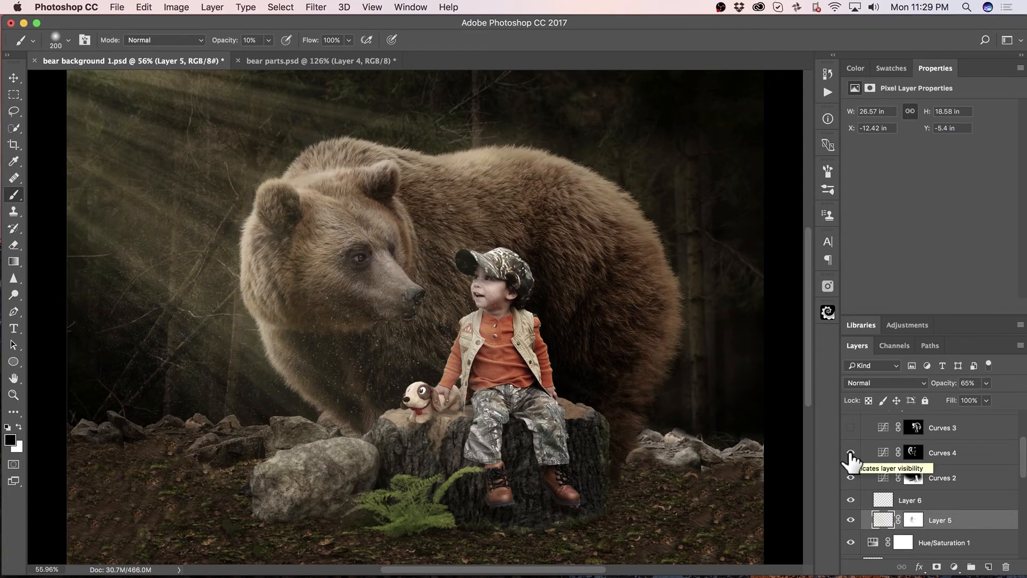
pyautogui.click(850, 453)
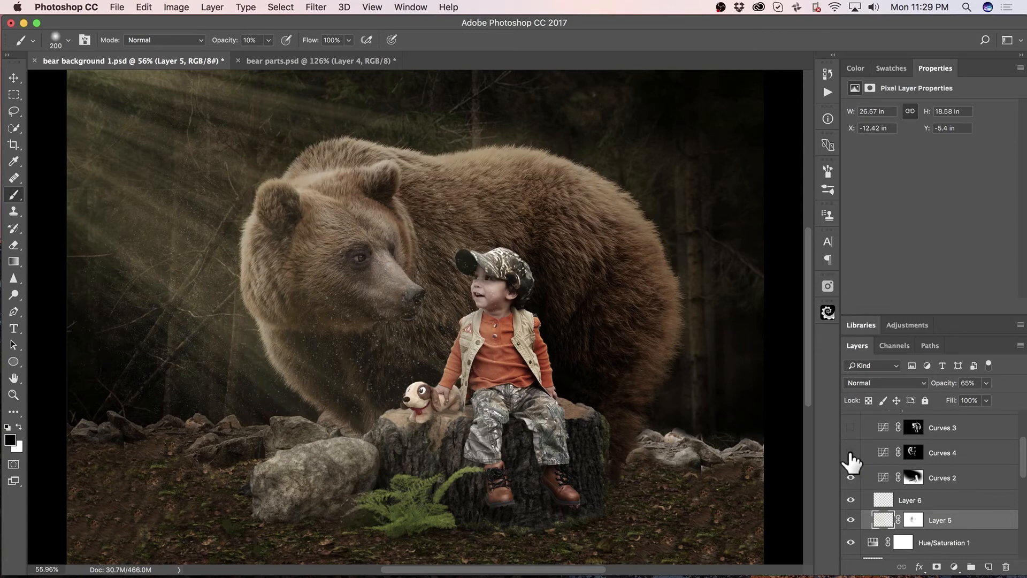
pyautogui.click(850, 452)
pyautogui.click(850, 452)
pyautogui.click(850, 452)
pyautogui.click(850, 452)
pyautogui.click(850, 452)
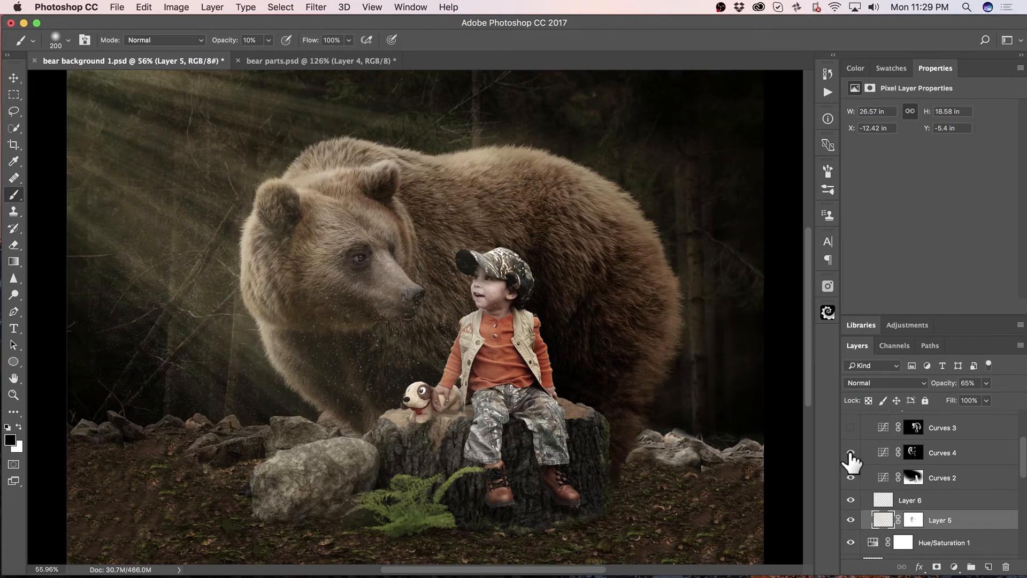
pyautogui.click(850, 453)
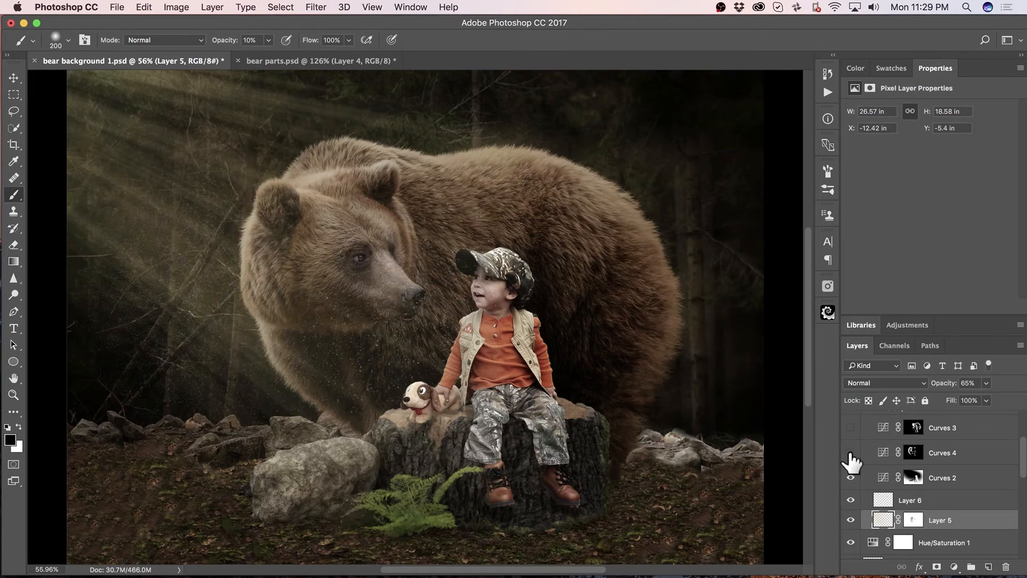
pyautogui.click(851, 453)
# Show the masked Curves 3 adjustment, comparing the scene with and without it and with Curves 2 hidden.
pyautogui.click(850, 428)
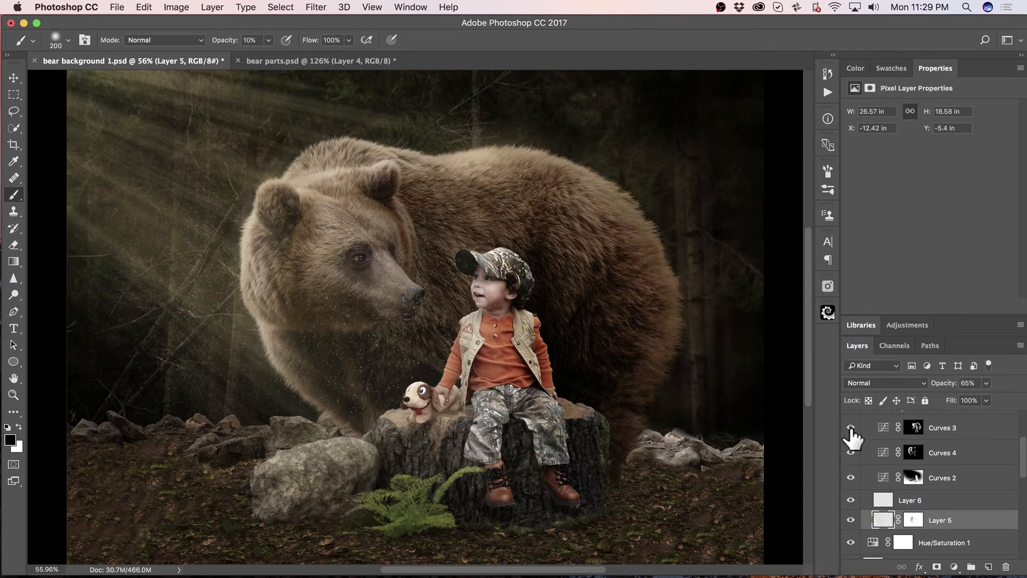
pyautogui.click(850, 428)
pyautogui.click(850, 428)
pyautogui.click(851, 428)
pyautogui.click(851, 428)
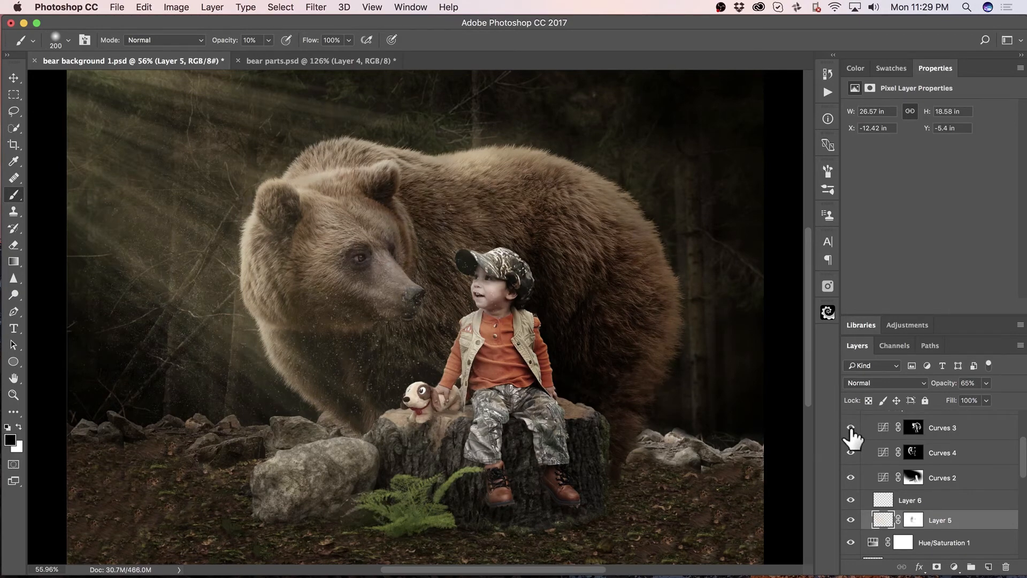
pyautogui.click(851, 478)
pyautogui.click(851, 477)
pyautogui.click(851, 428)
pyautogui.click(851, 428)
pyautogui.click(850, 428)
pyautogui.click(851, 428)
# Show Layer 10, the shading over the bear's rear and rocks, and the masked Curves 5 adjustment that darkens the toy dog.
pyautogui.scroll(3, 888, 506)
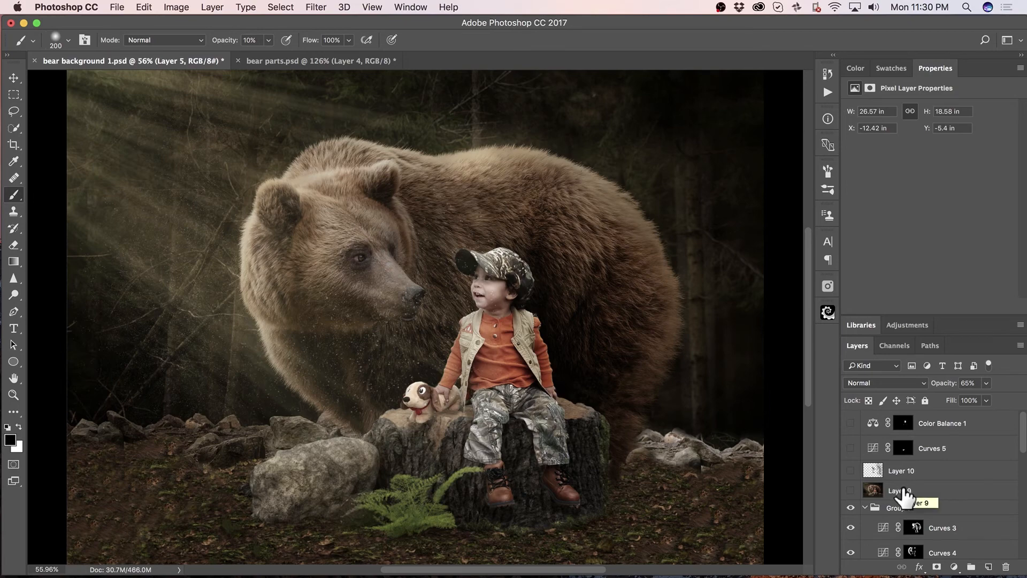
pyautogui.click(851, 470)
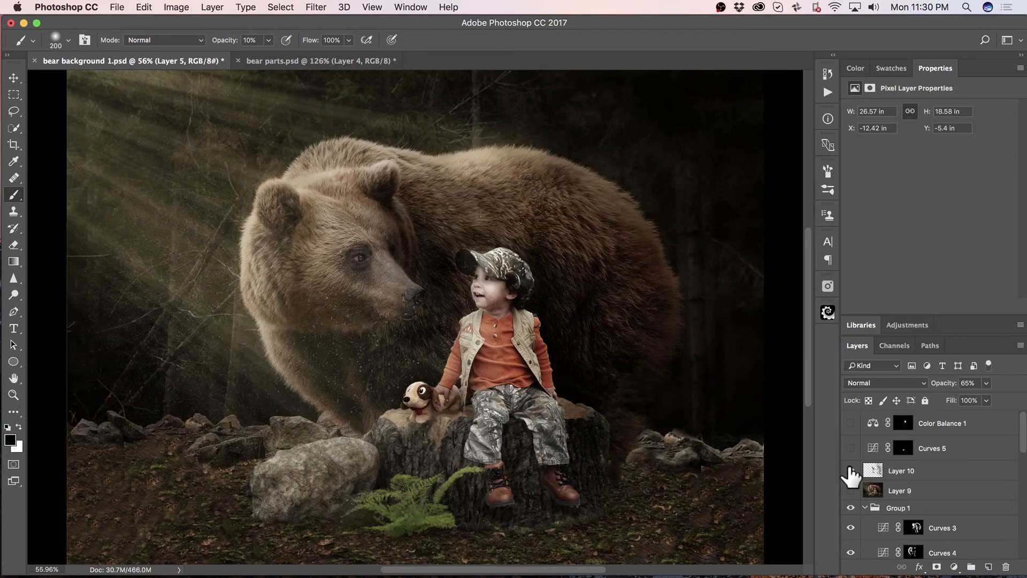
pyautogui.click(851, 471)
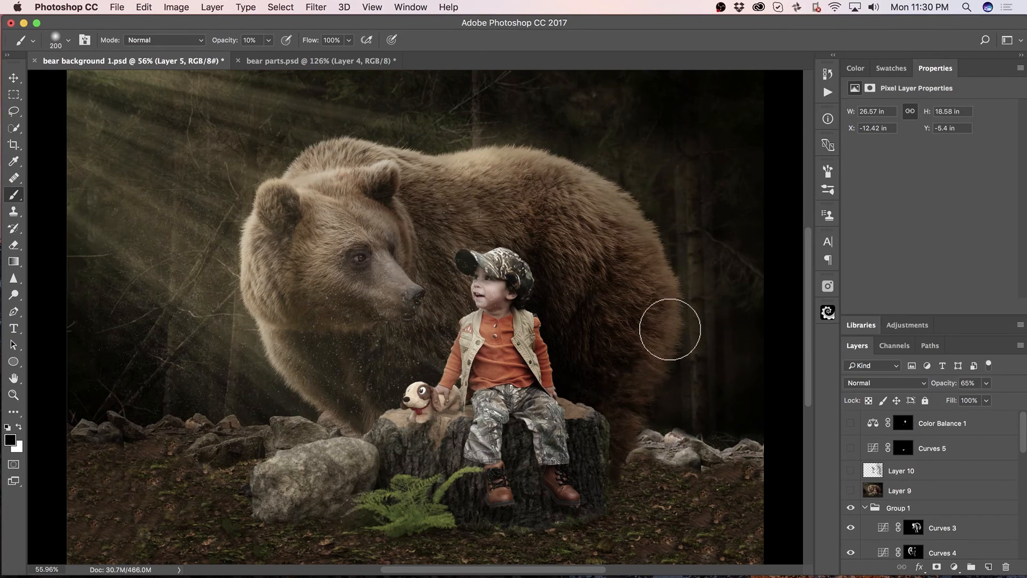
pyautogui.click(851, 471)
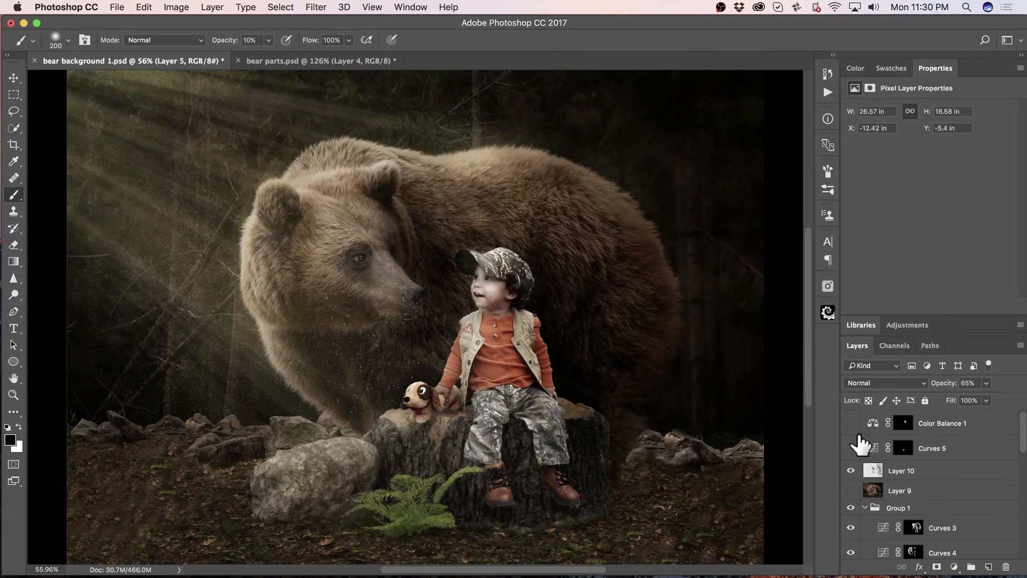
pyautogui.click(850, 449)
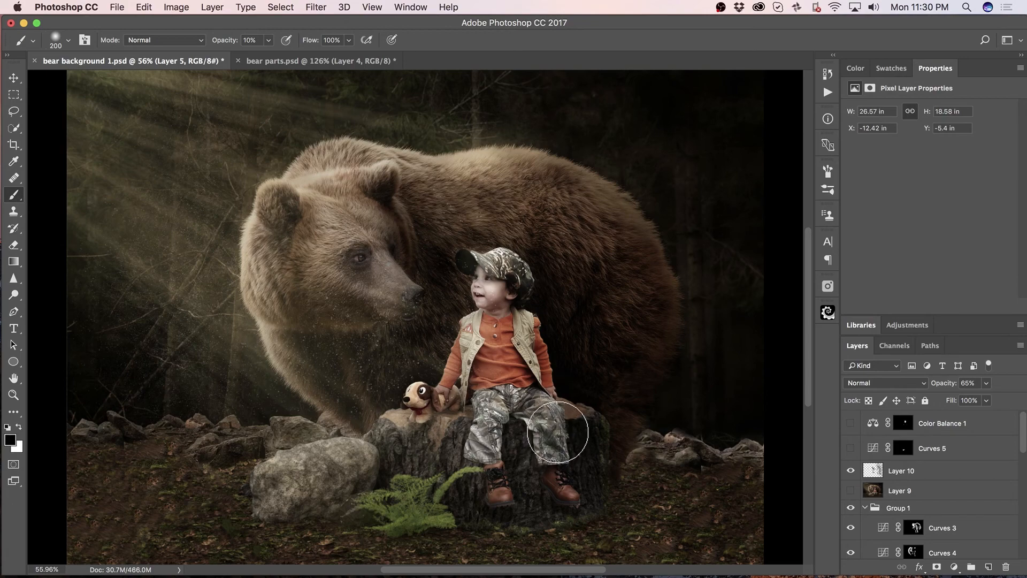
pyautogui.click(851, 449)
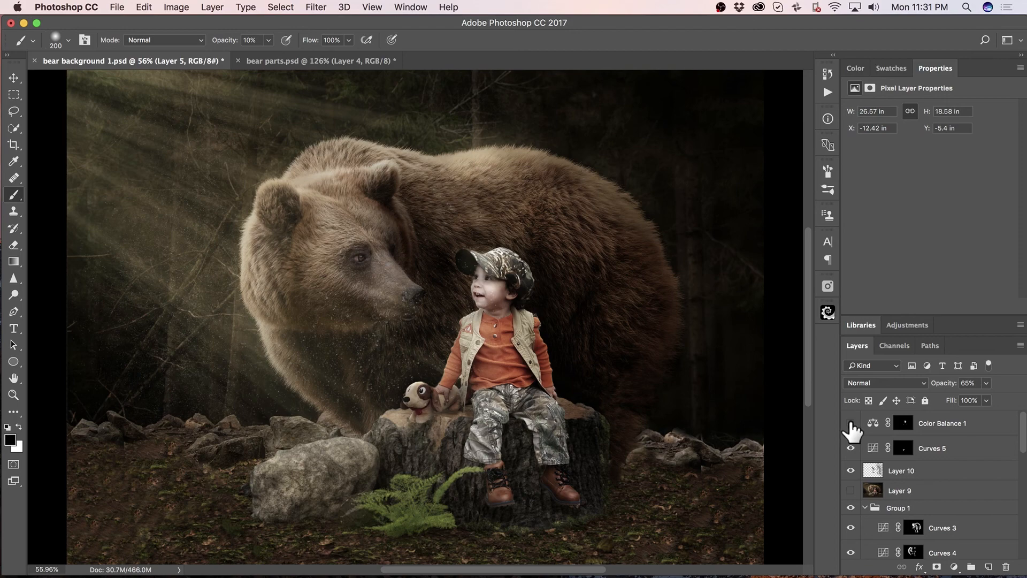
# Show the masked Color Balance 1 adjustment that warms the boy's face and cap, and inspect it up close and in the full scene.
pyautogui.scroll(1, 493, 296)
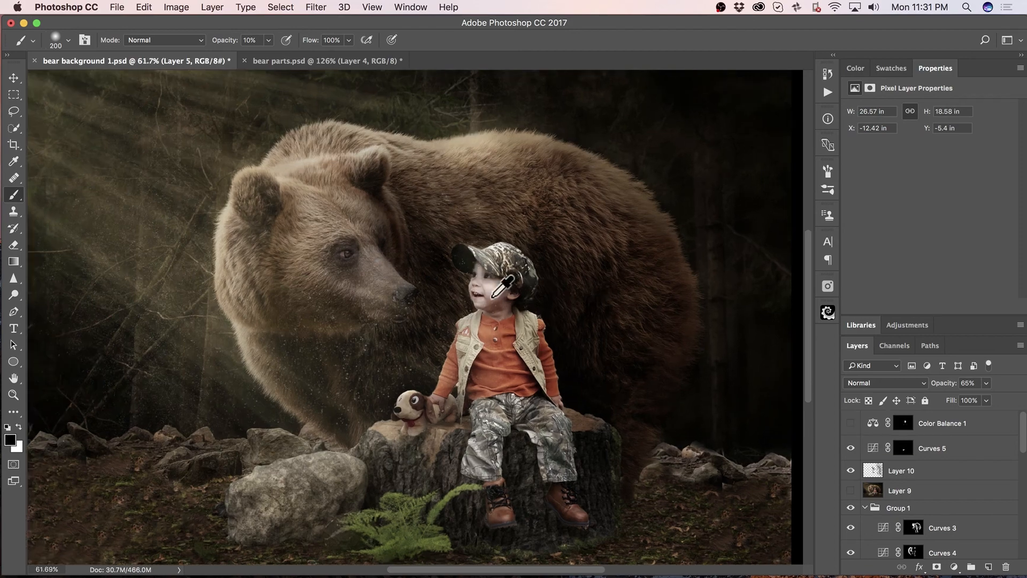
pyautogui.scroll(8, 492, 296)
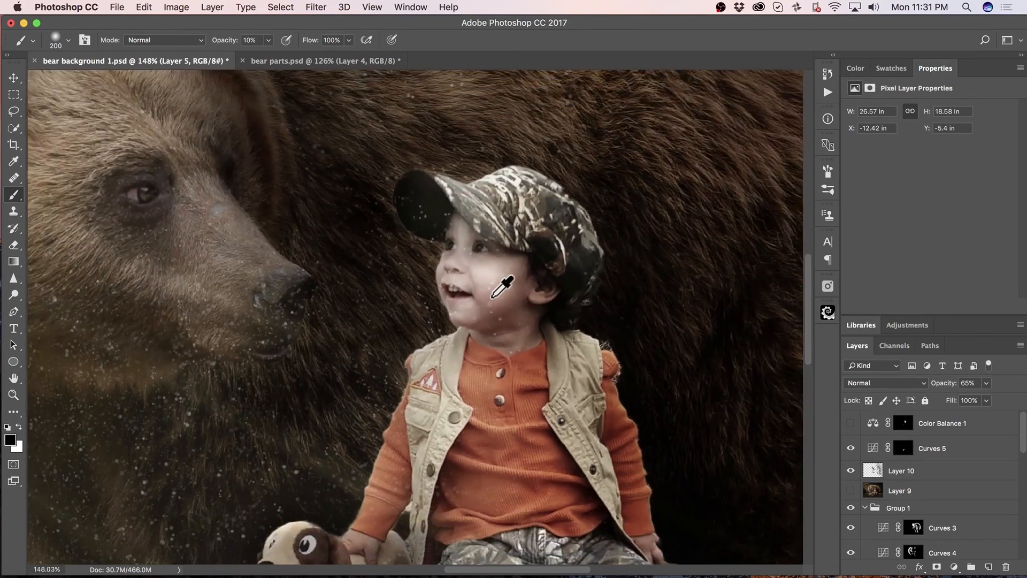
pyautogui.scroll(-4, 492, 297)
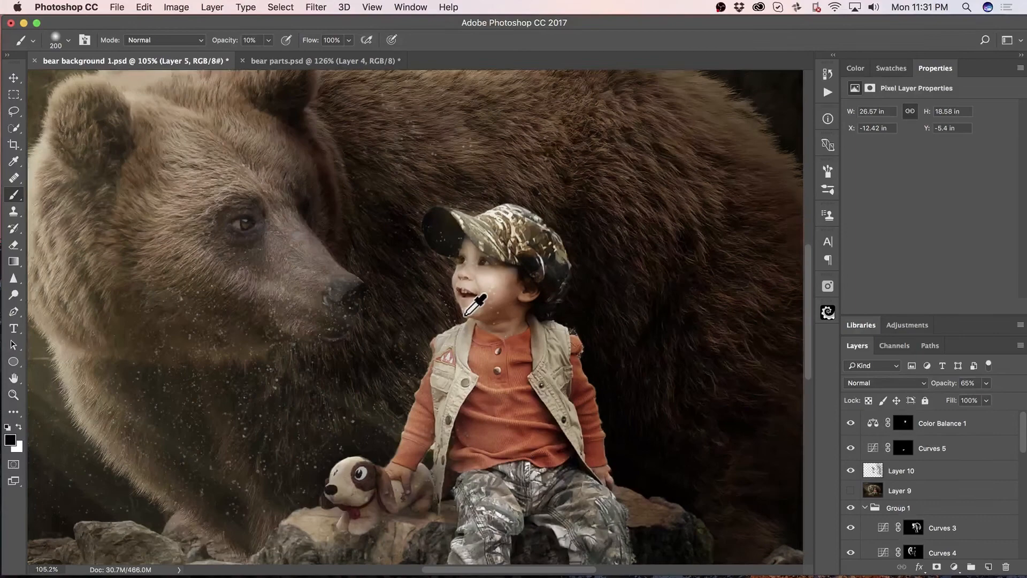
pyautogui.scroll(6, 465, 315)
pyautogui.scroll(-8, 464, 315)
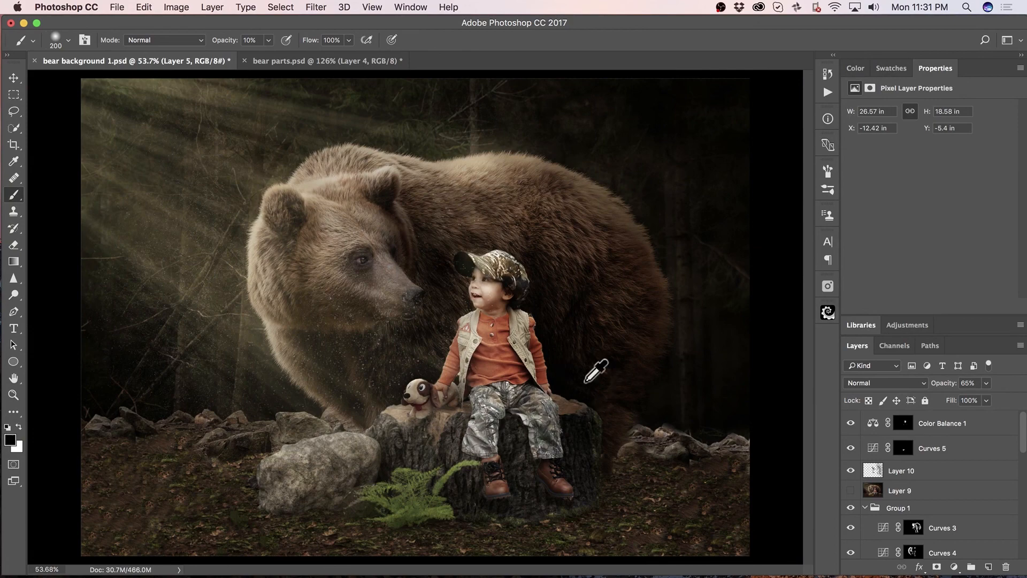
pyautogui.scroll(-1, 586, 381)
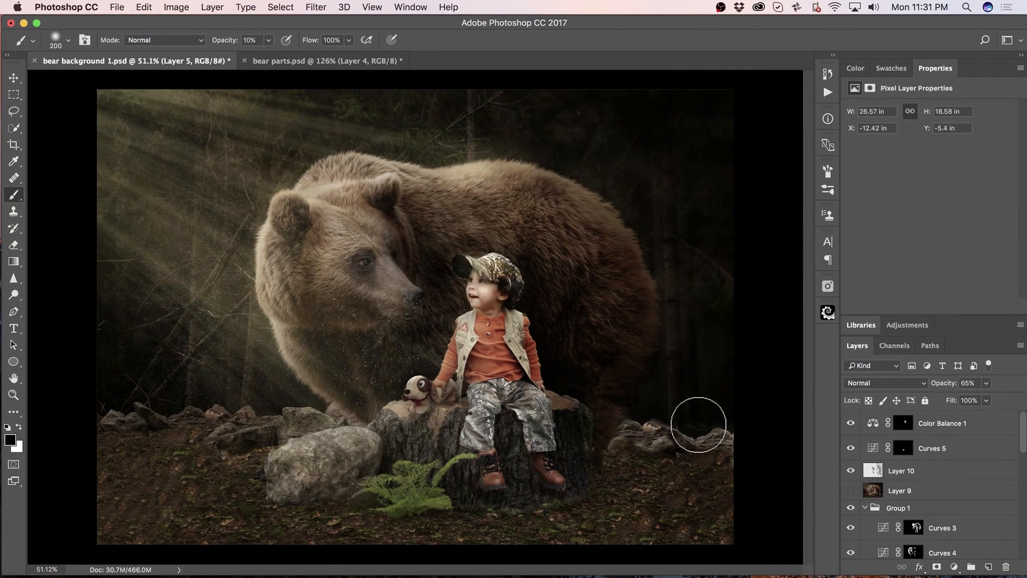